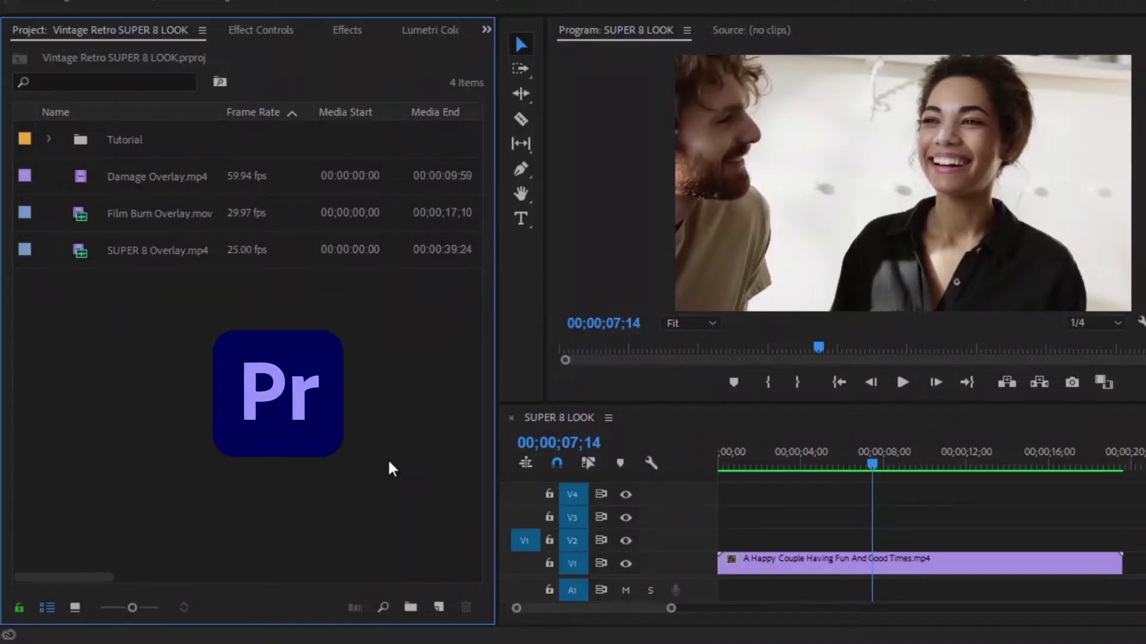
Check the Super 8, Film Burn and Damage overlay files, then preview the Super8 and film burn clips
click(793, 562)
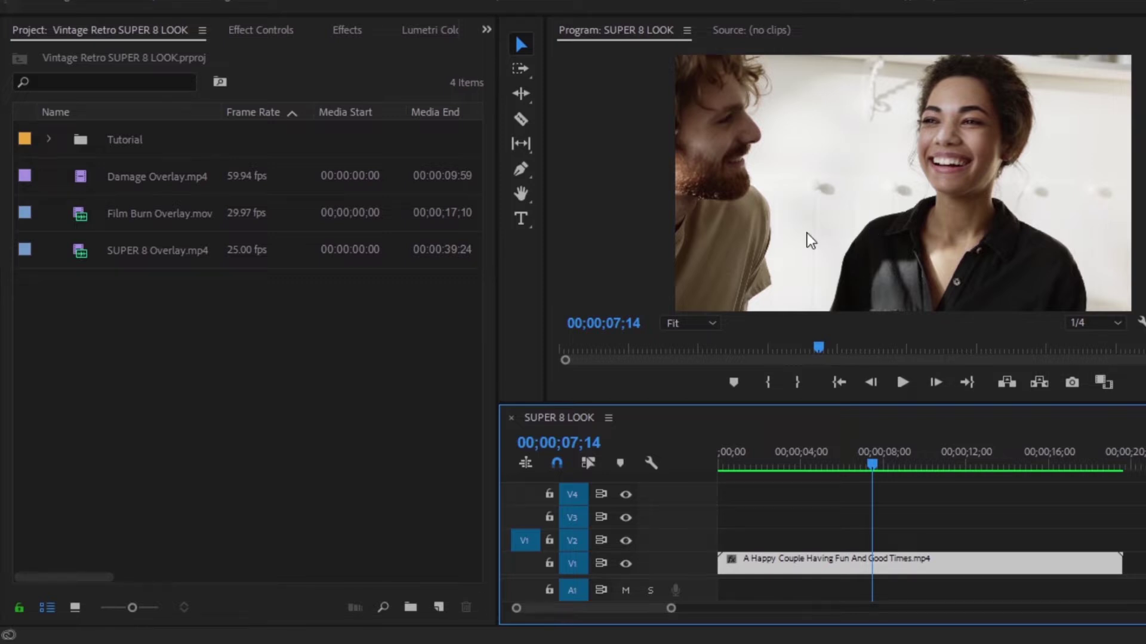
click(162, 249)
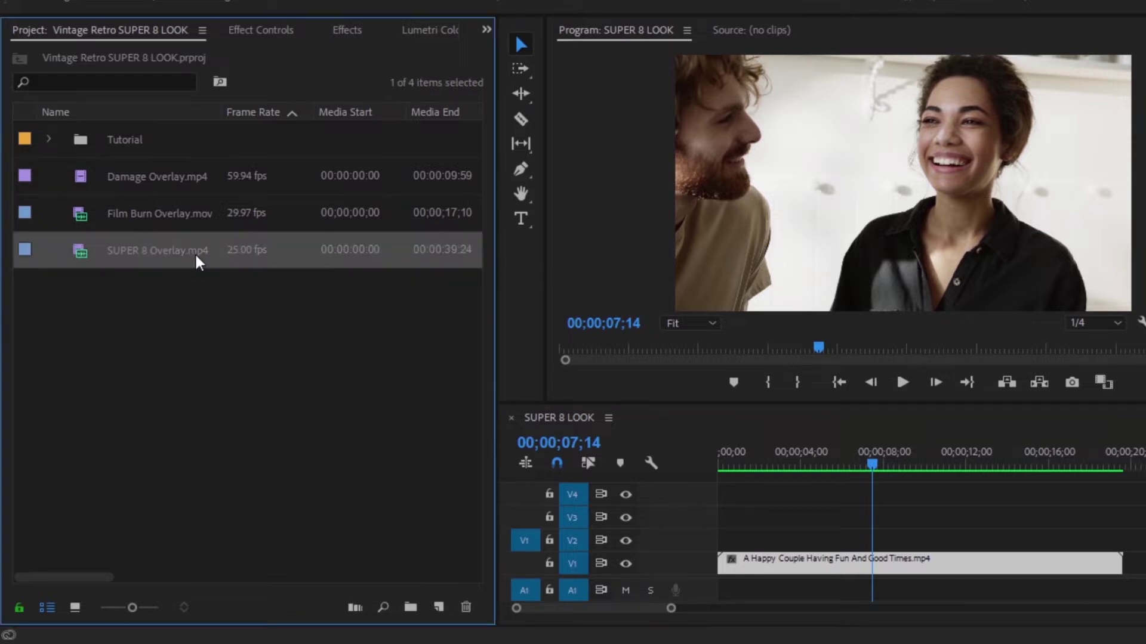
click(195, 212)
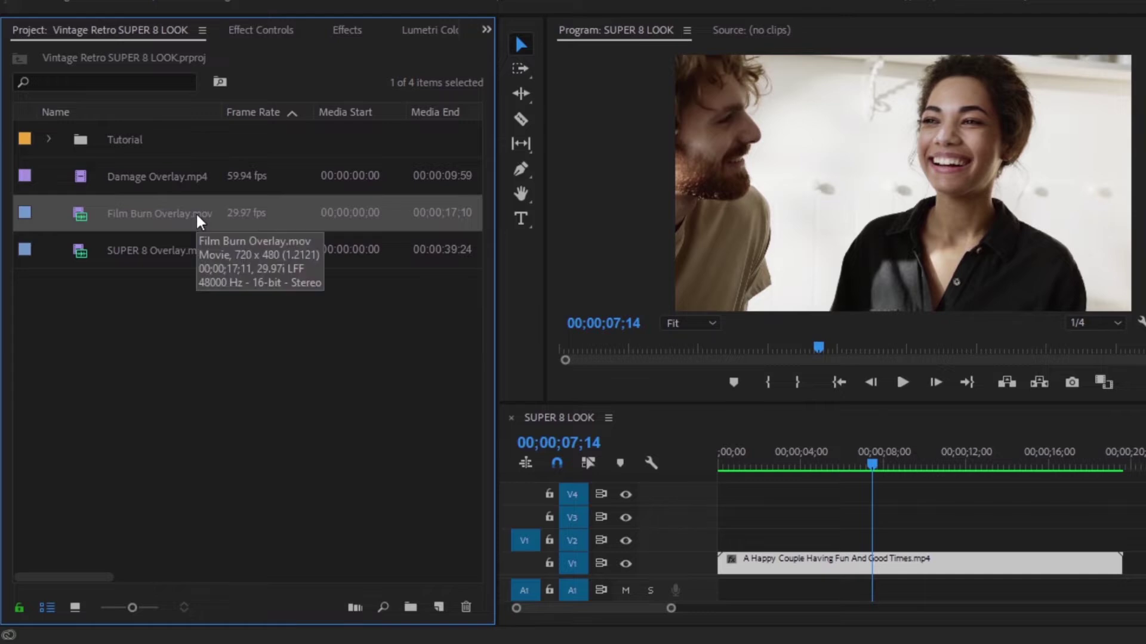
click(200, 175)
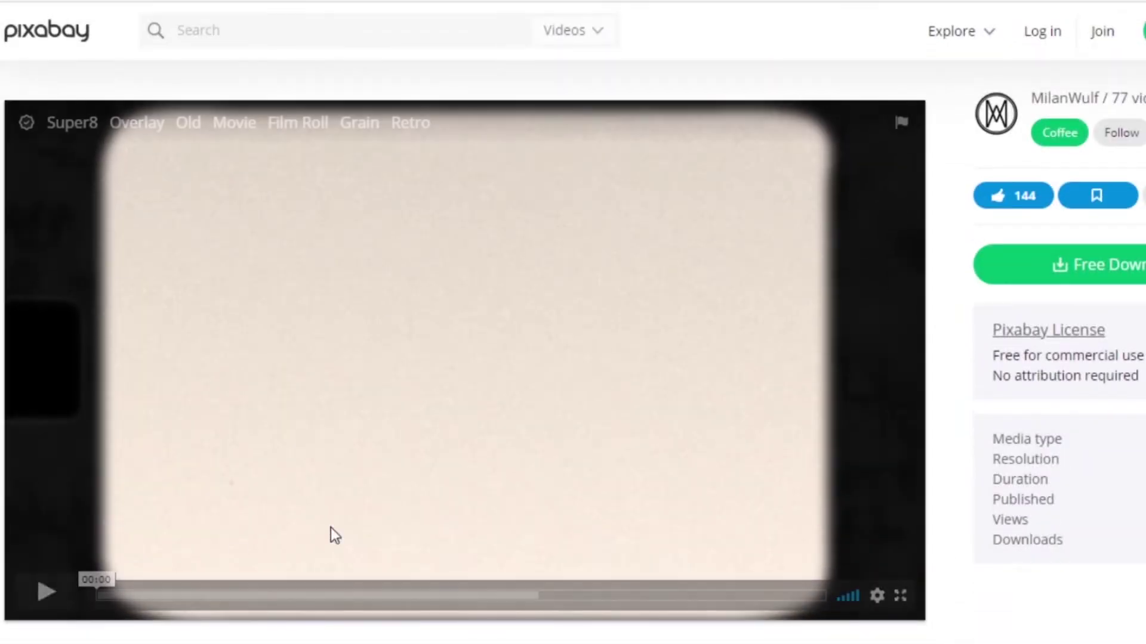
click(44, 593)
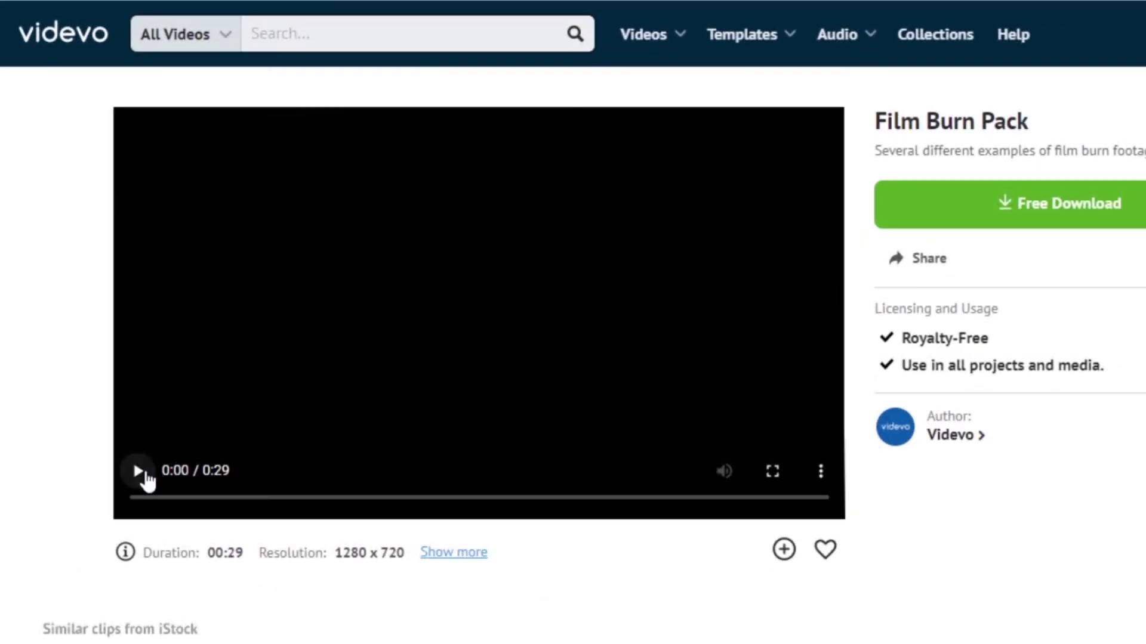
click(143, 474)
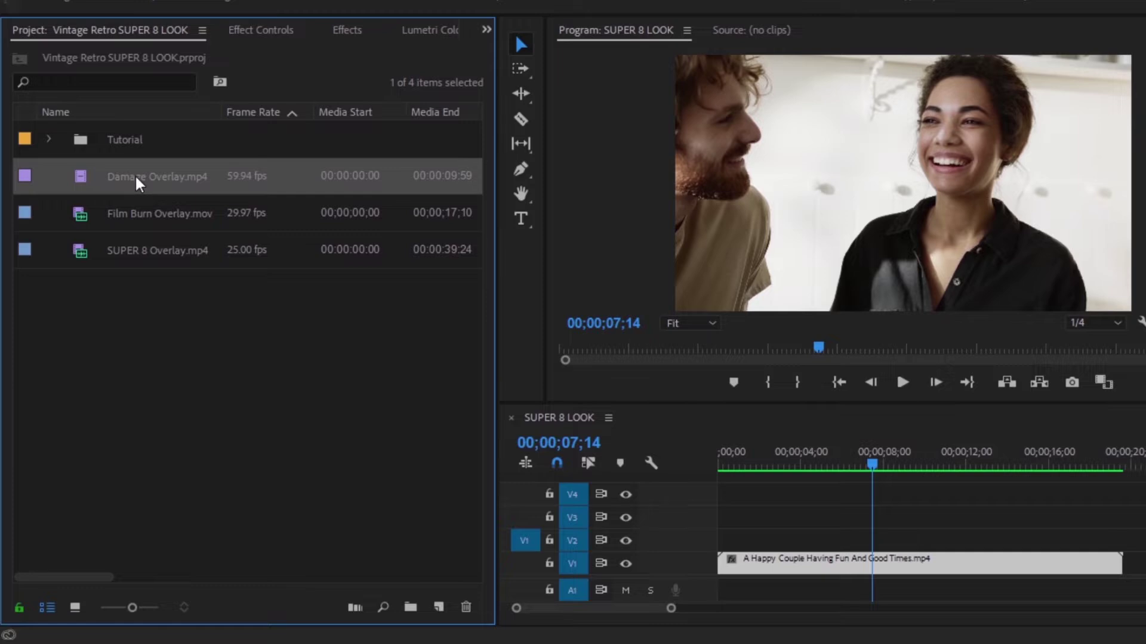
Put Damage Overlay.mp4 on V2 in Screen blend mode and Alt-drag a copy further along V2
drag(136, 179, 710, 538)
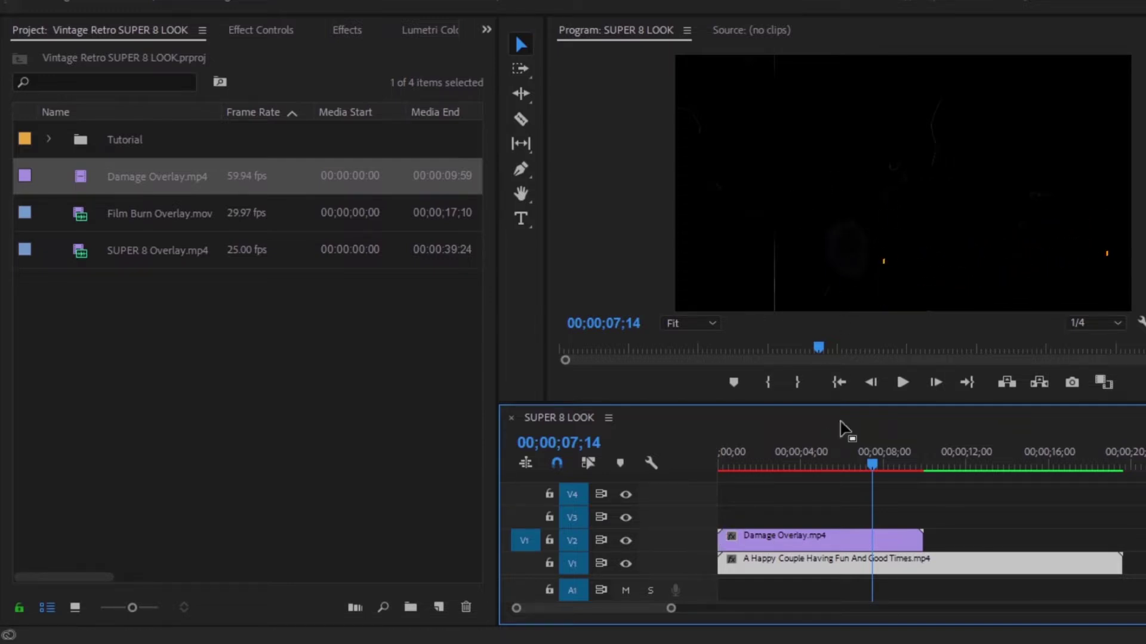
click(819, 541)
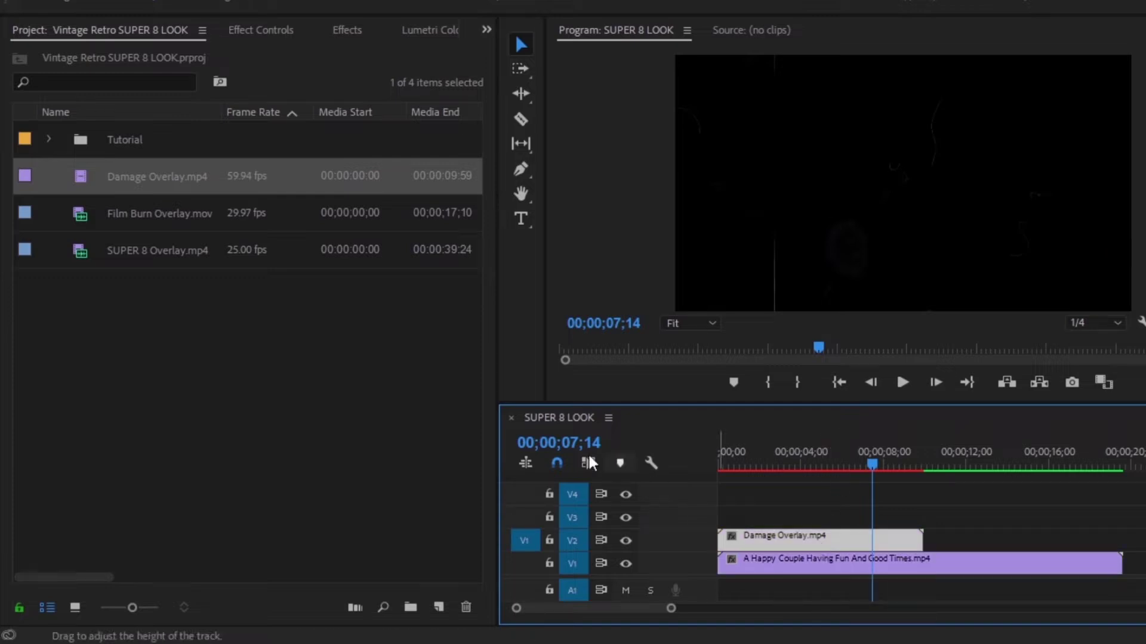
click(263, 31)
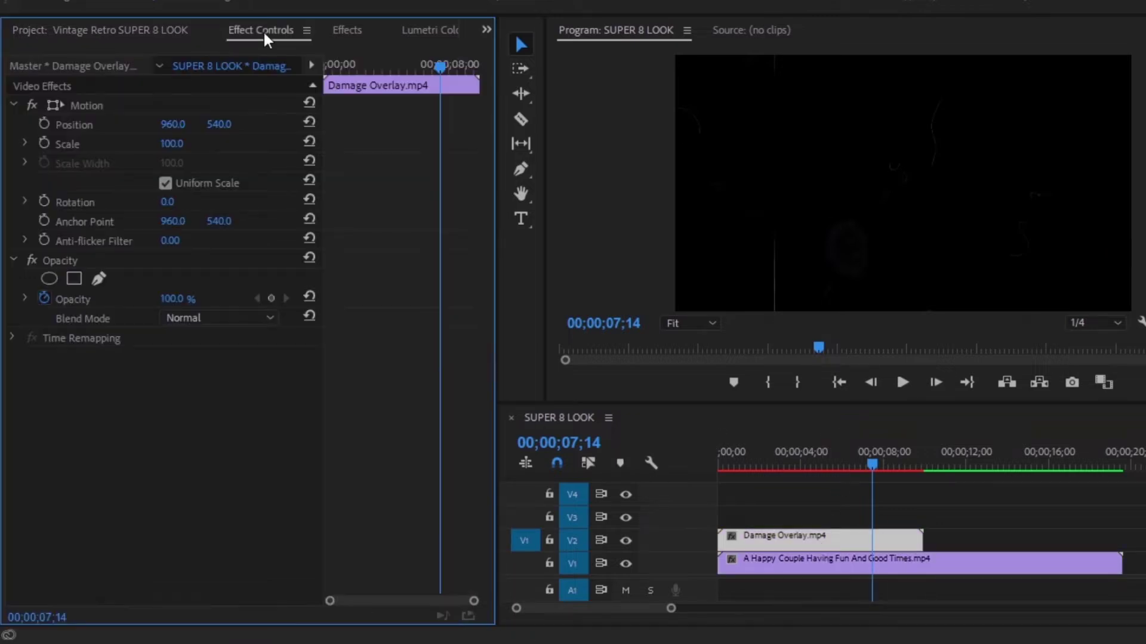
click(208, 315)
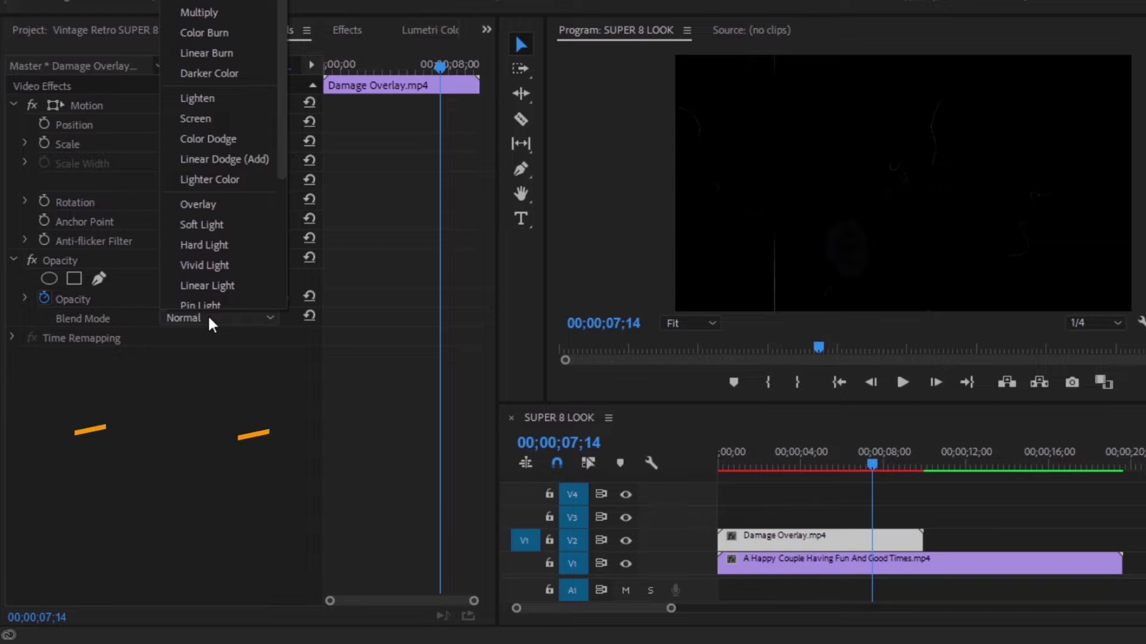
click(210, 122)
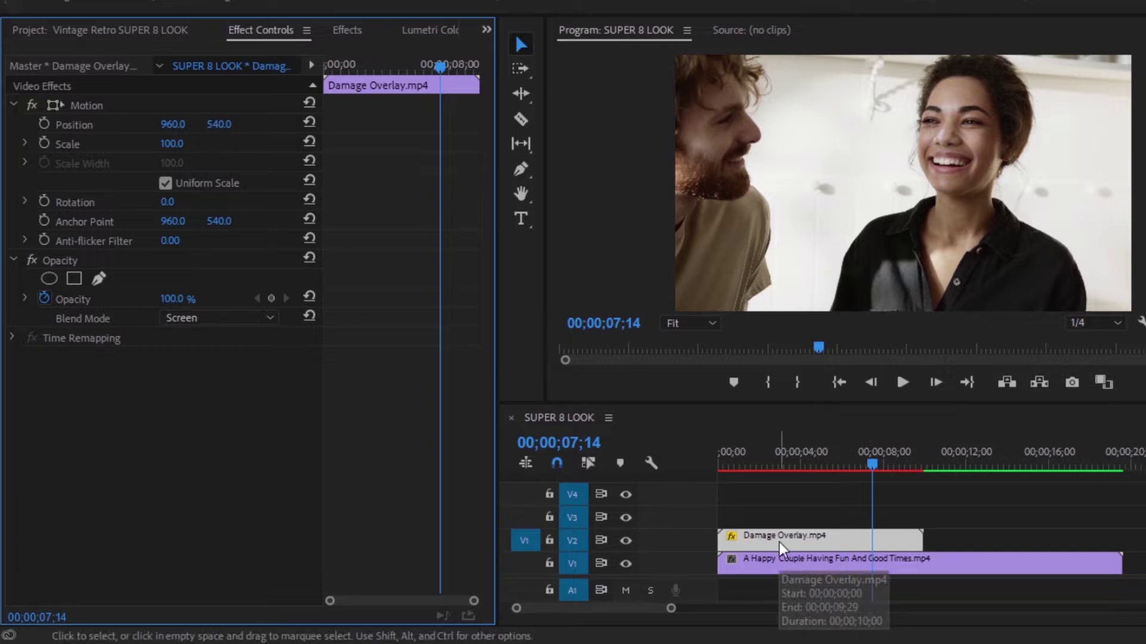
drag(779, 541, 985, 547)
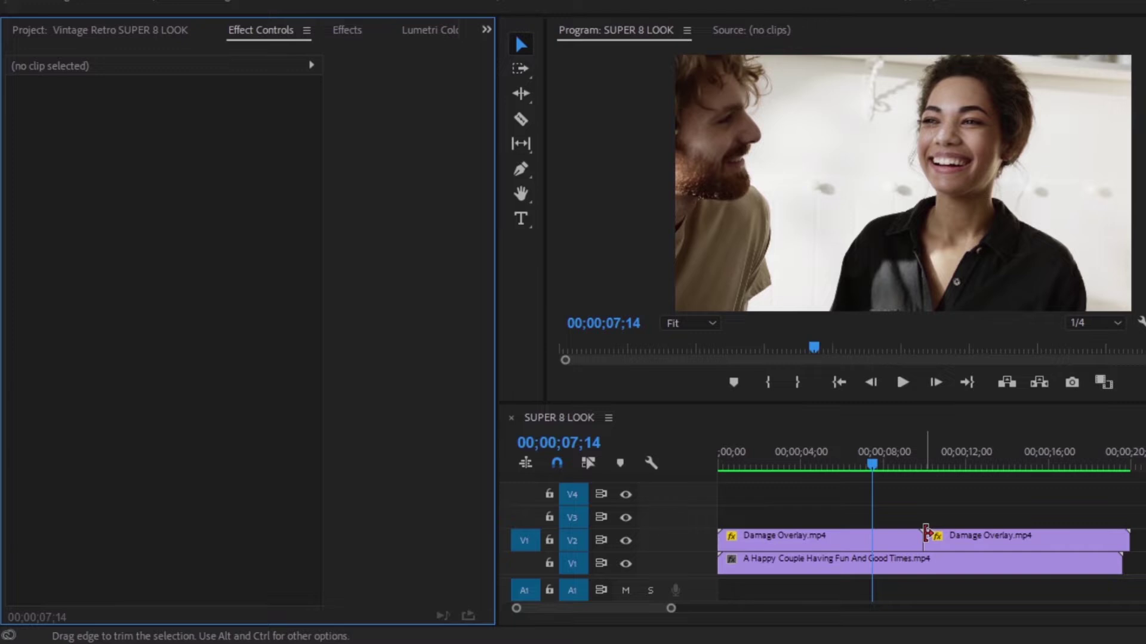
Drag Film Burn Overlay.mov onto track V3 above the couple clip
click(127, 27)
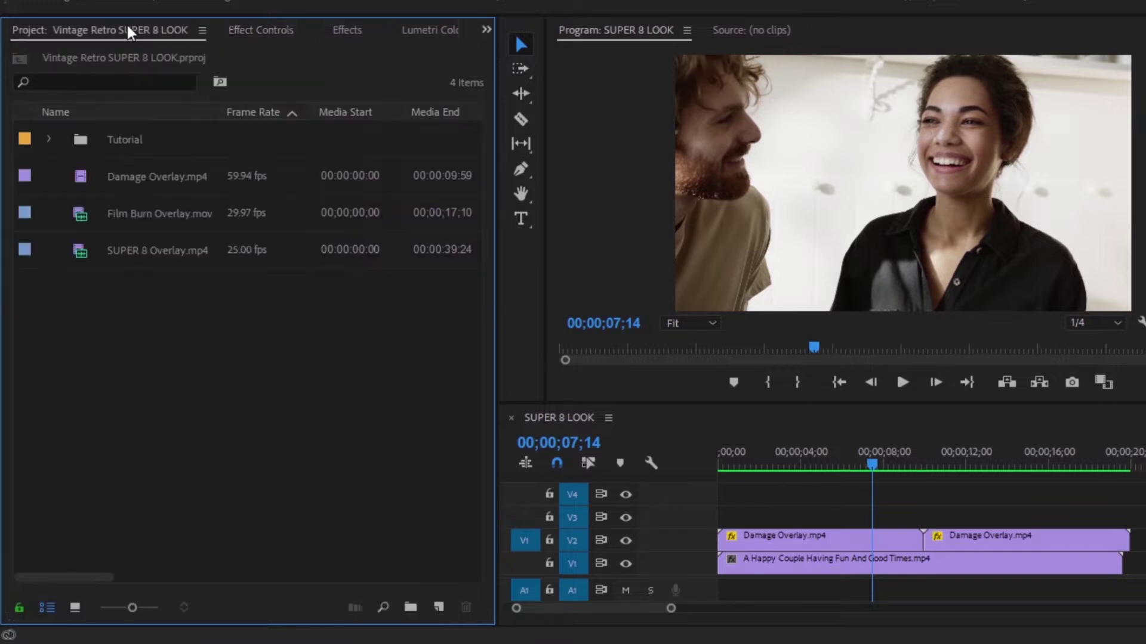
click(188, 220)
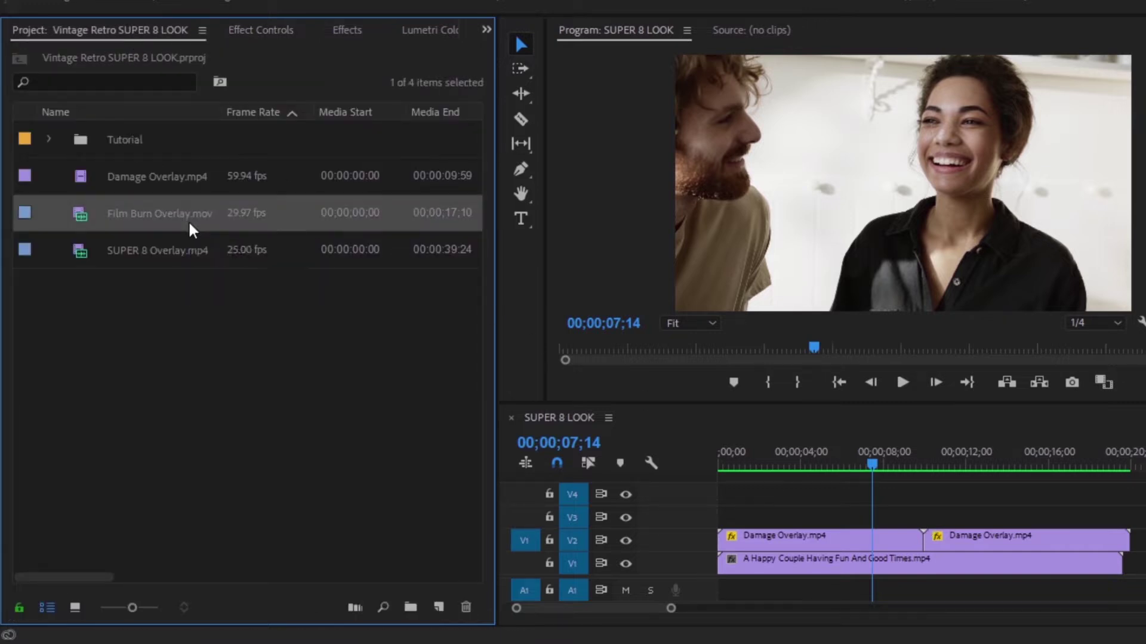
mouse_move(188, 220)
mouse_down()
mouse_move(321, 307)
mouse_move(707, 510)
mouse_up()
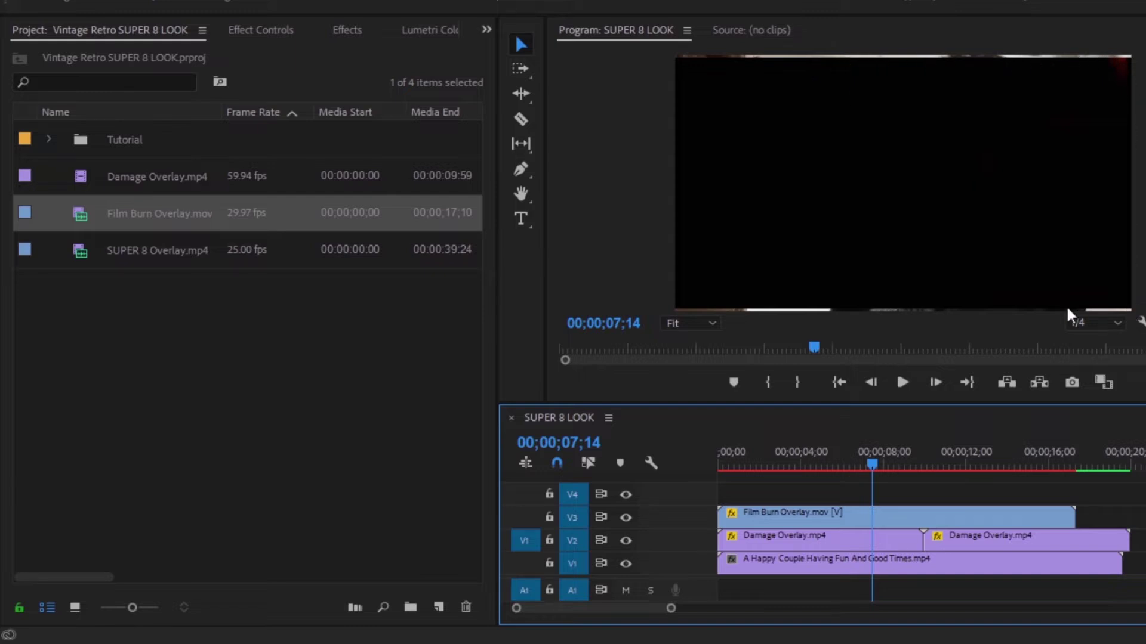
Scale the Film Burn Overlay to 230 and set its blend mode to Screen
click(917, 517)
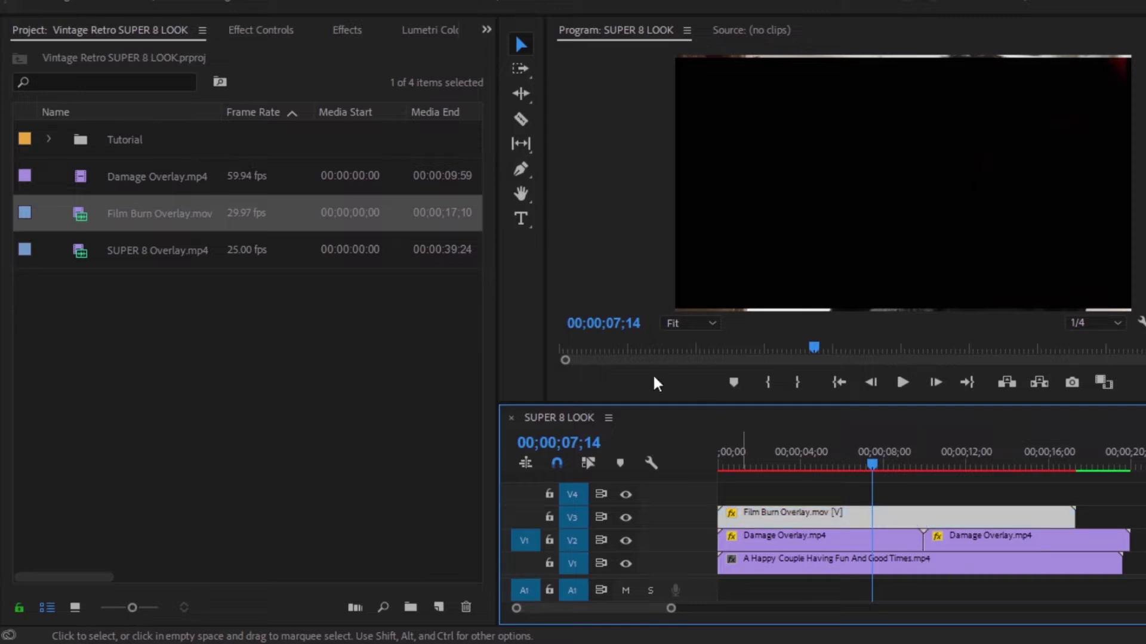
click(287, 30)
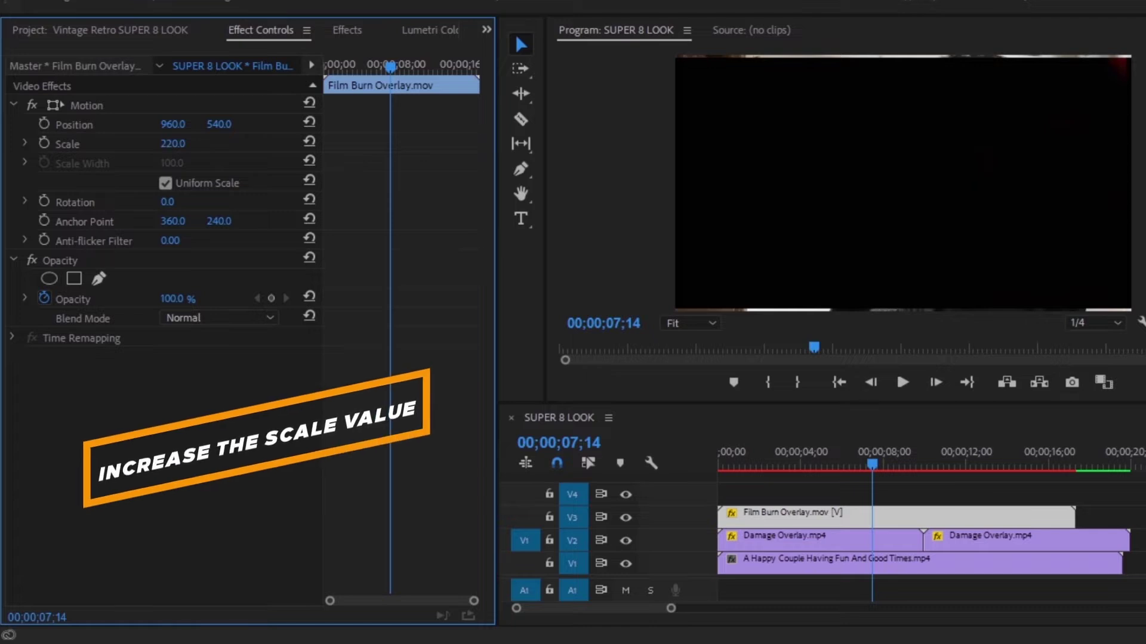
drag(172, 143, 177, 143)
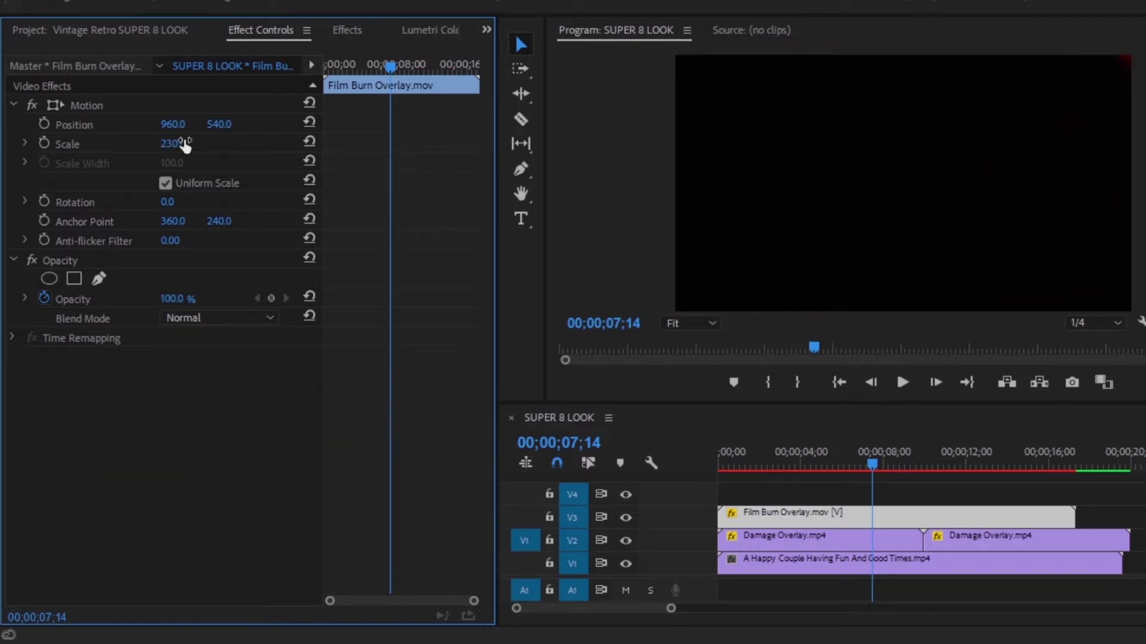
click(191, 316)
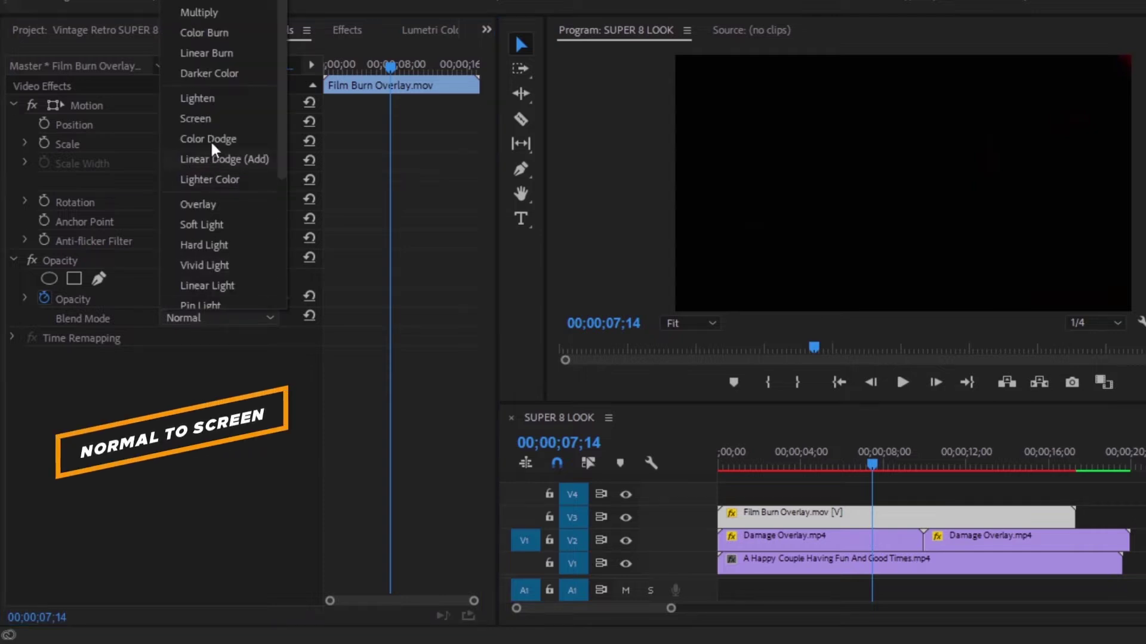
click(207, 123)
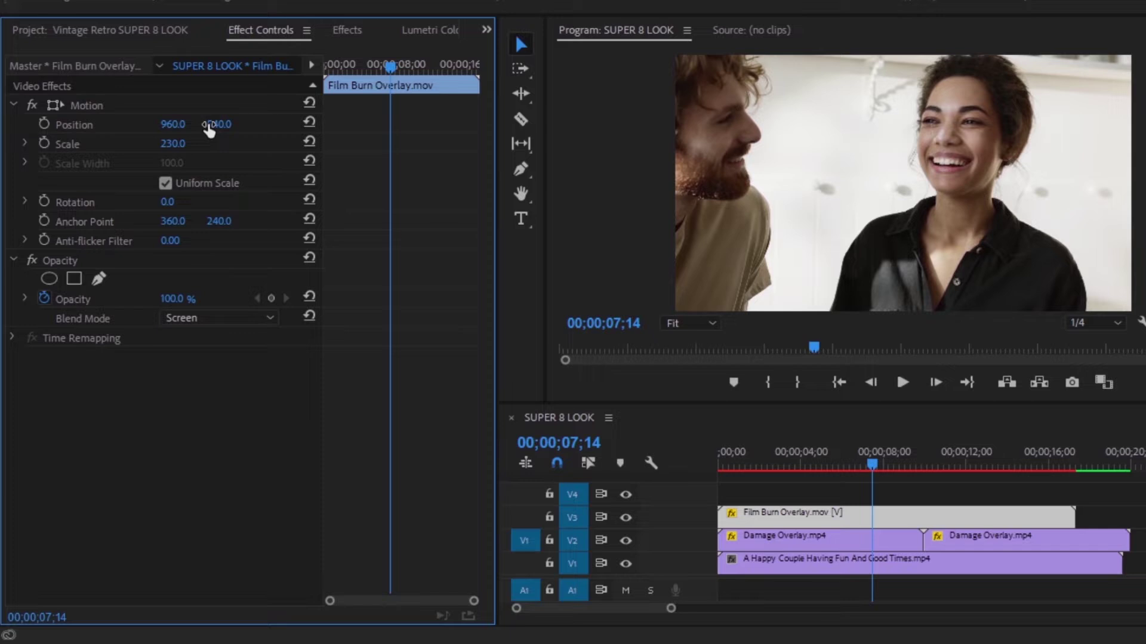
click(832, 483)
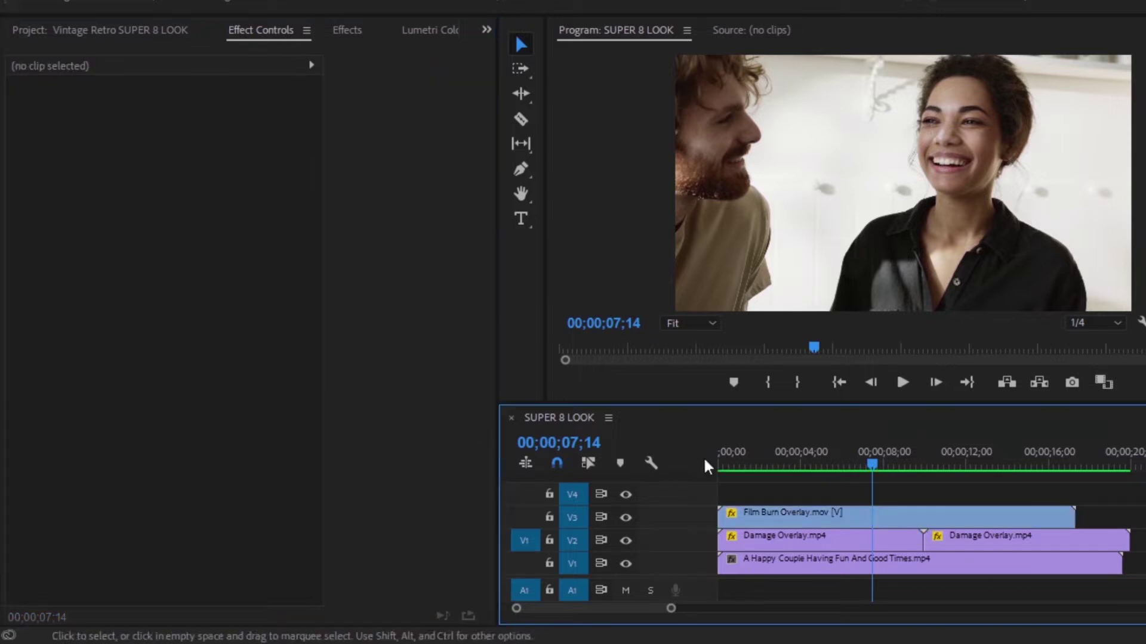
click(154, 36)
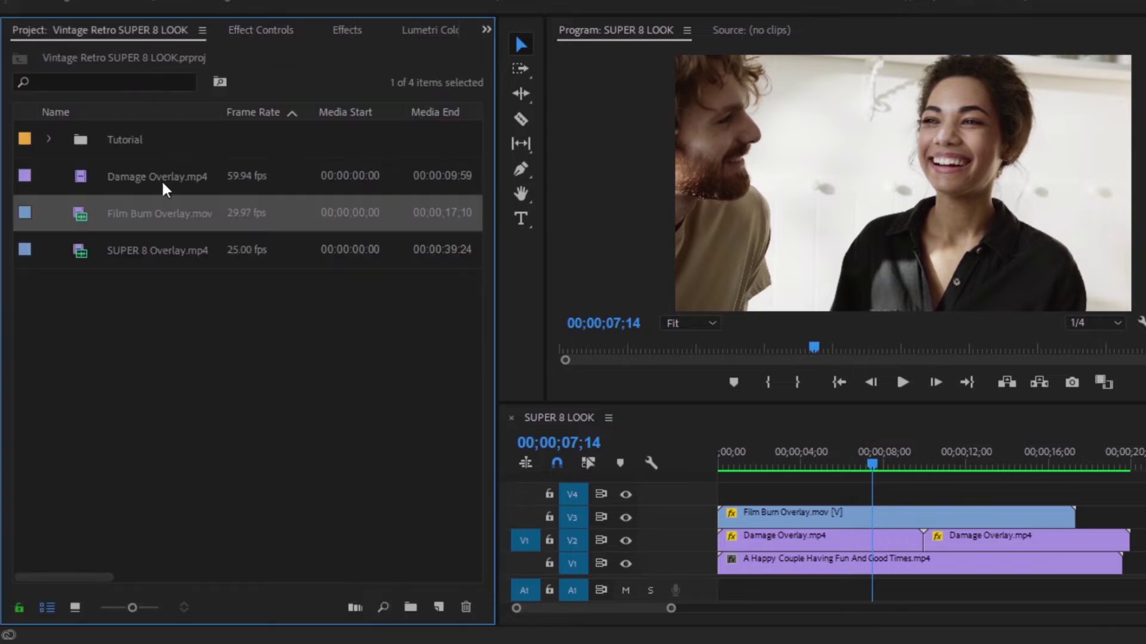
Place the SUPER 8 Overlay on V4 and change its Opacity blend mode from Normal to Darken
click(117, 253)
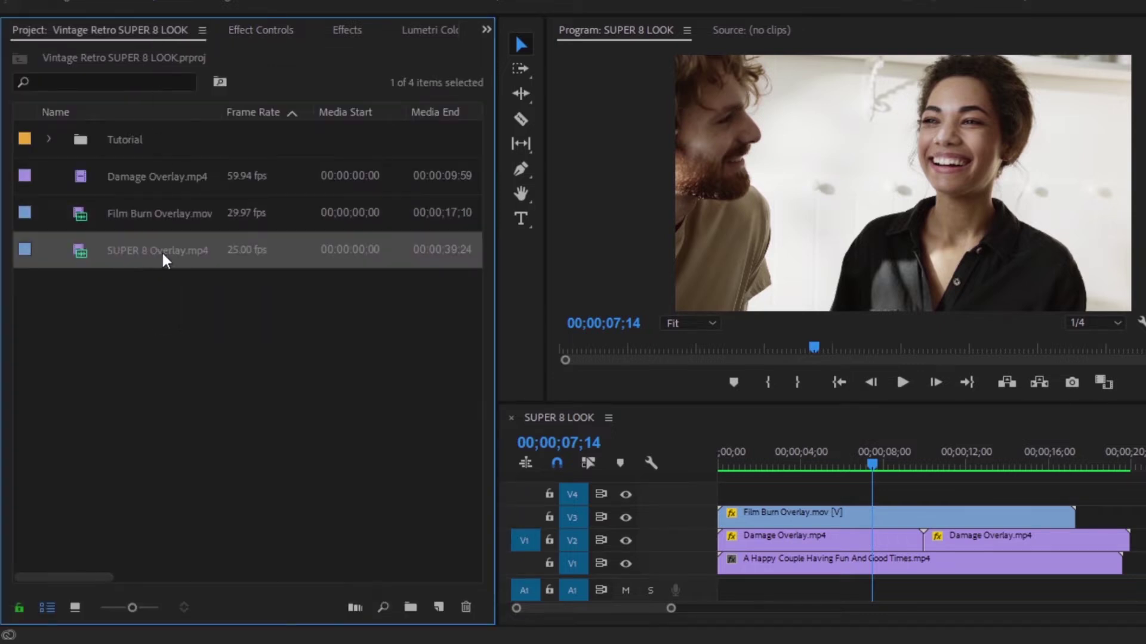
drag(161, 251, 705, 506)
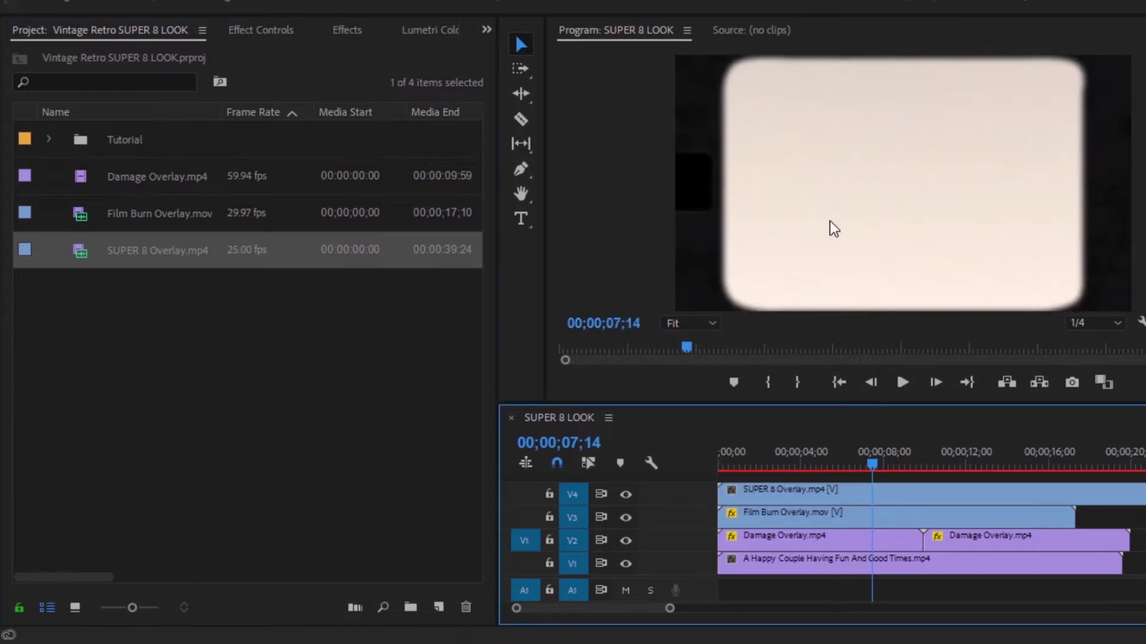
click(828, 496)
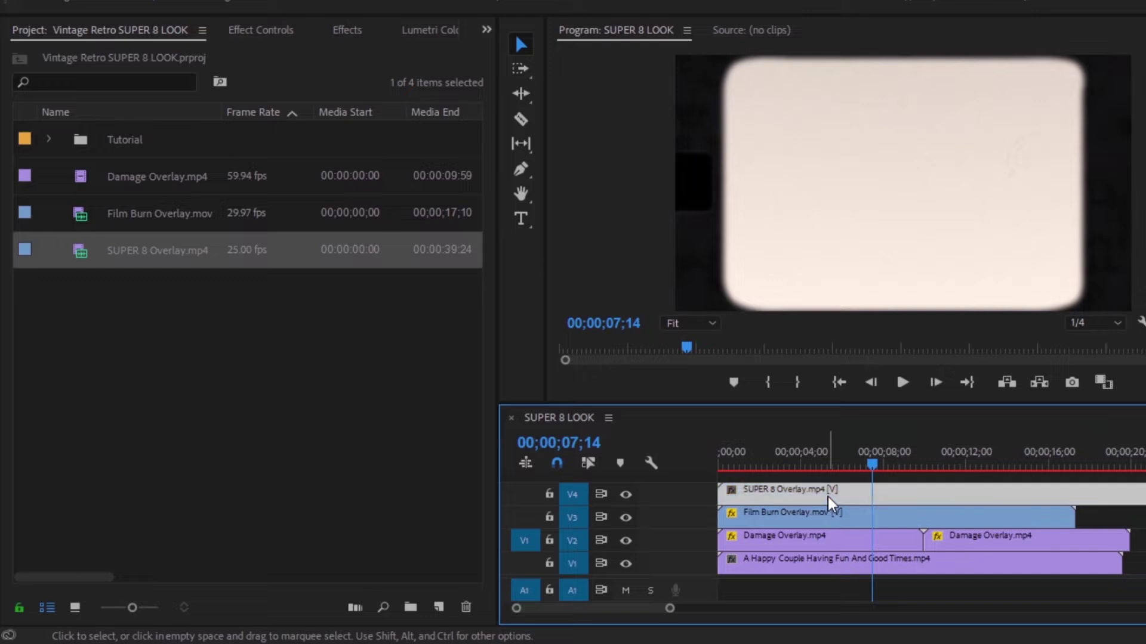
click(270, 31)
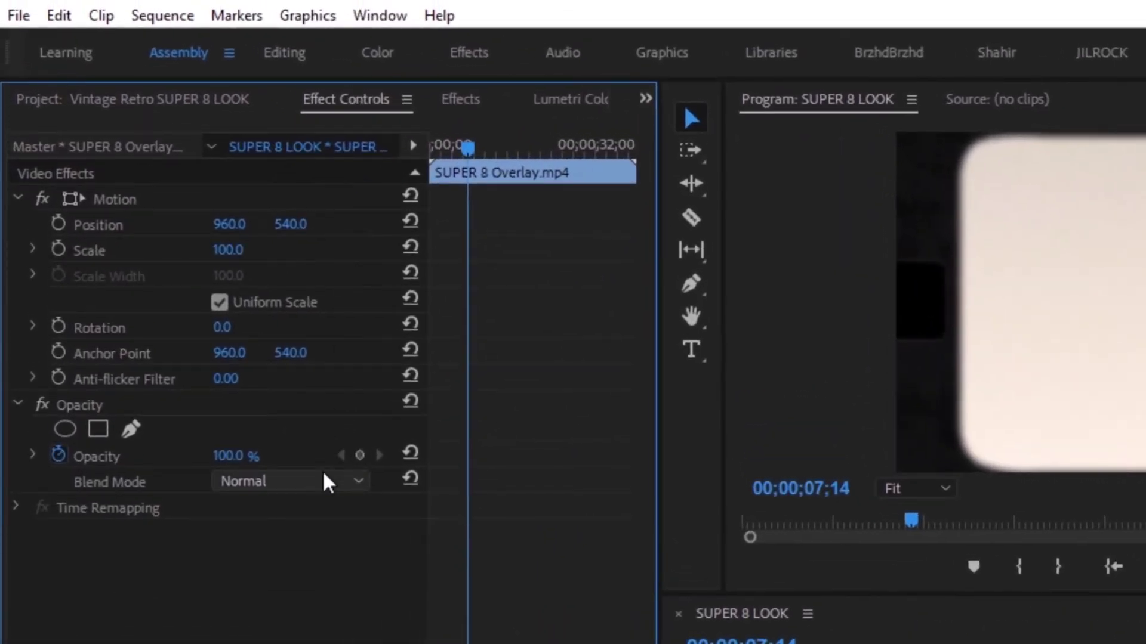
click(327, 482)
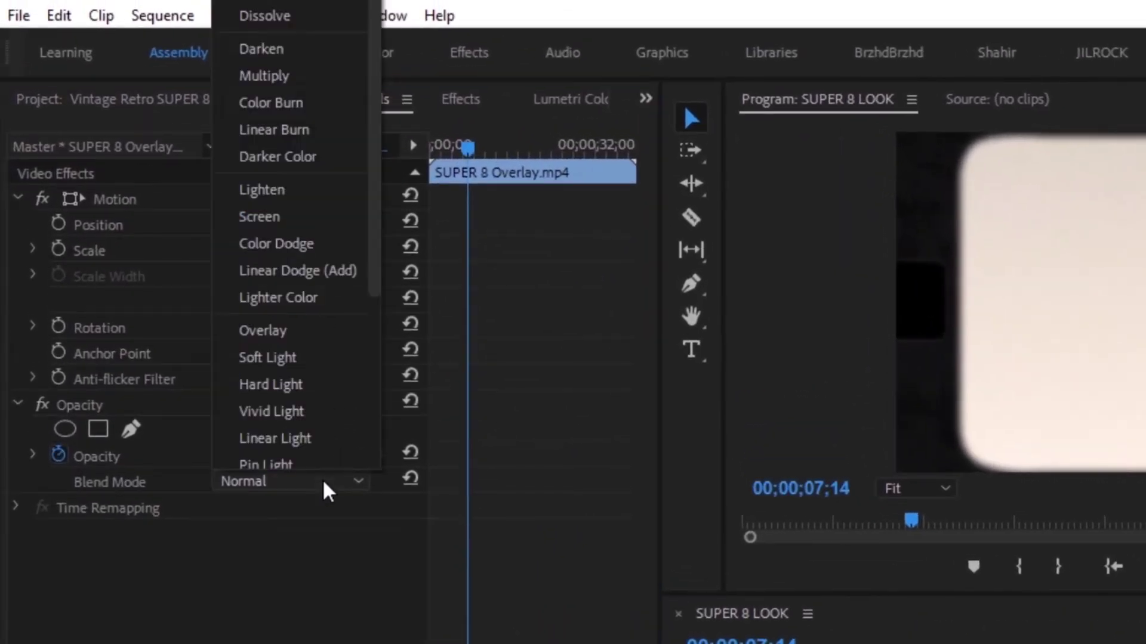
click(278, 54)
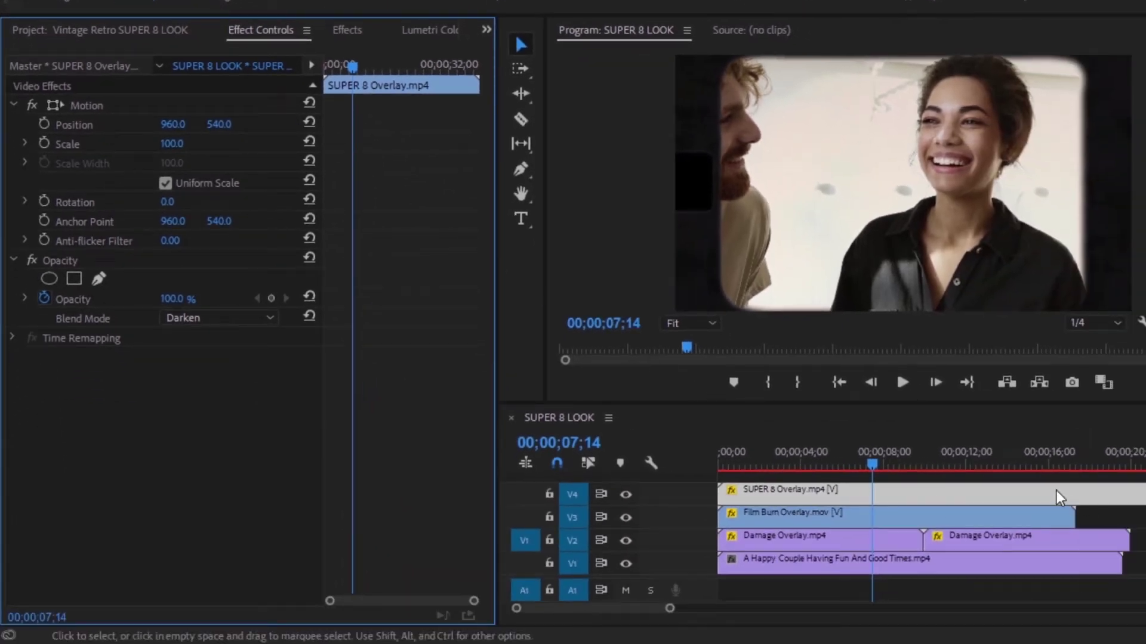
click(520, 119)
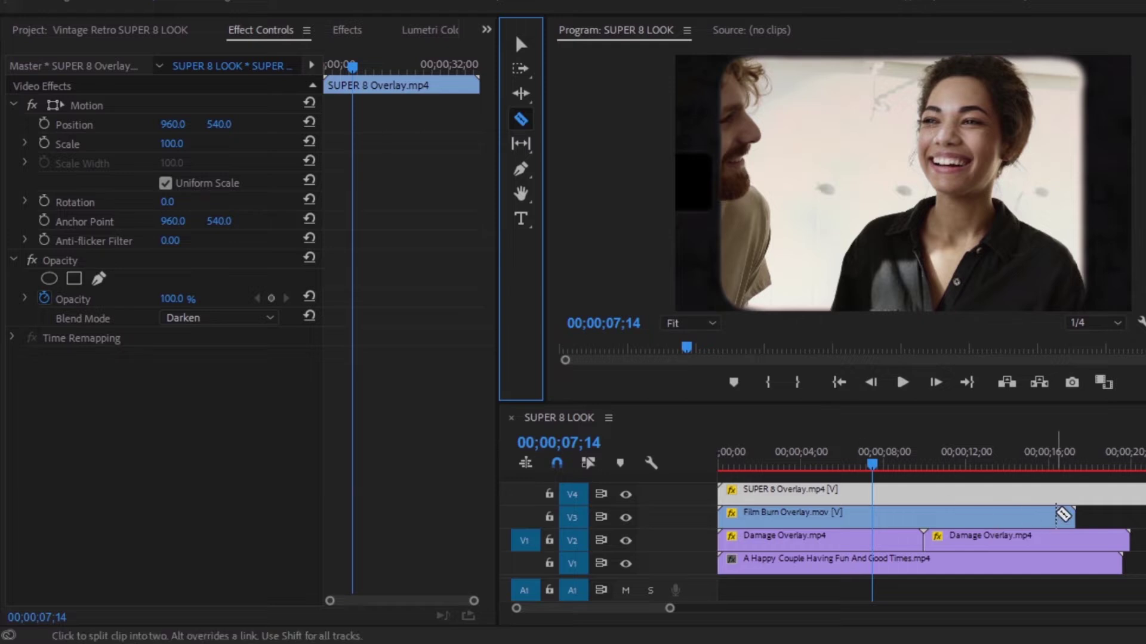
Razor-cut the SUPER 8 Overlay, Damage Overlay and couple clips where the Film Burn clip ends
click(1076, 499)
click(975, 539)
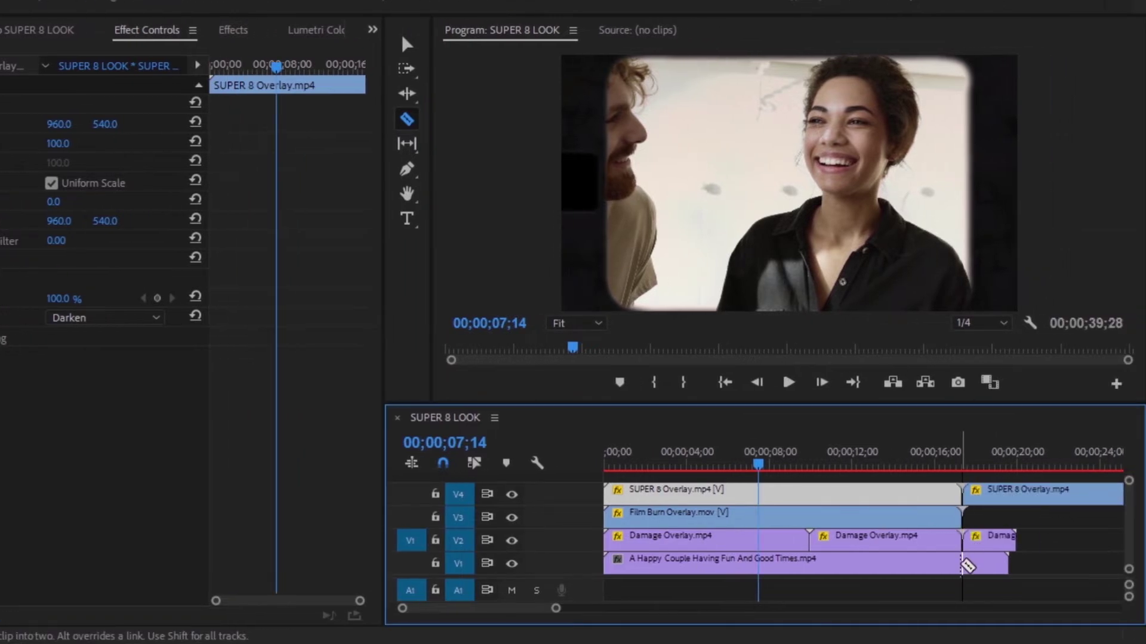
click(975, 563)
Delete the end pieces past the cut on V4, V2 and V1
key(v)
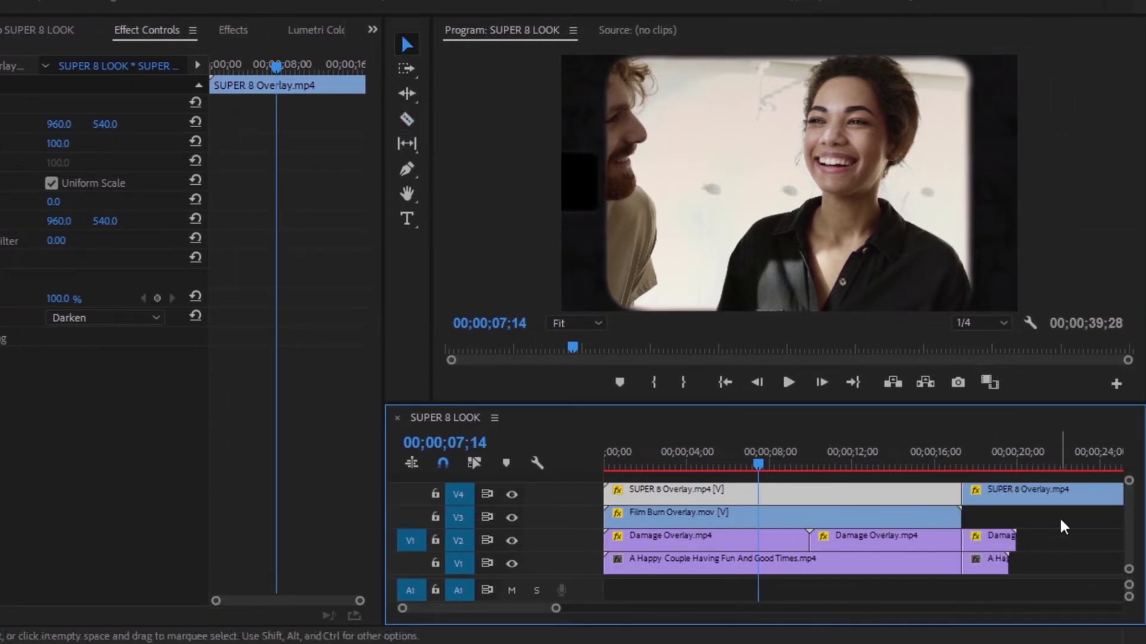
drag(1065, 518, 999, 576)
key(Delete)
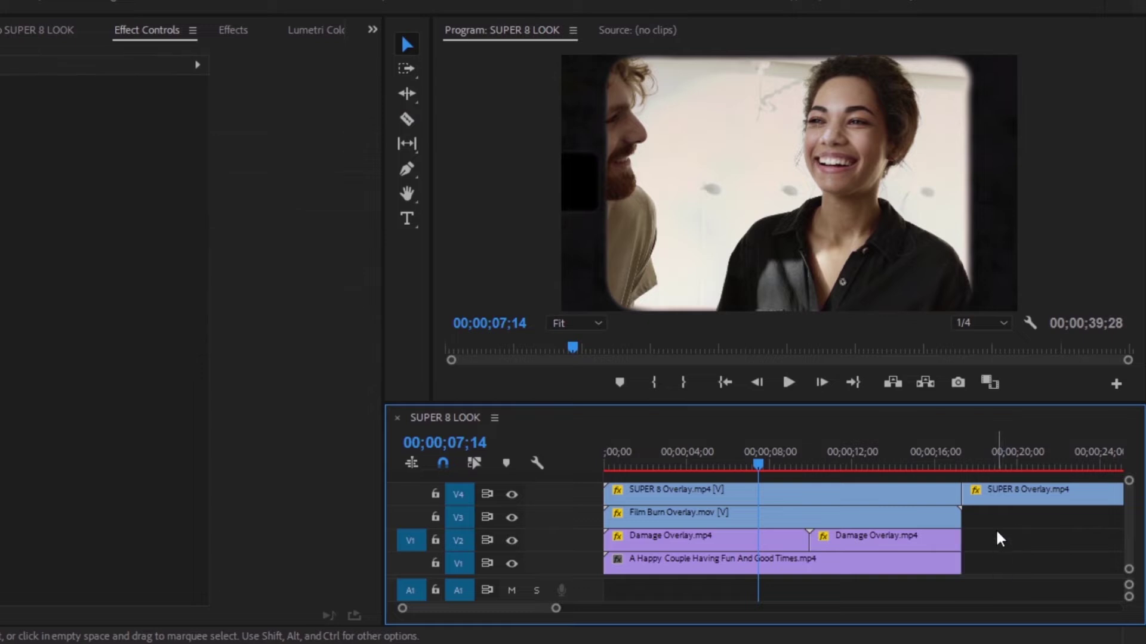
click(1019, 494)
key(Delete)
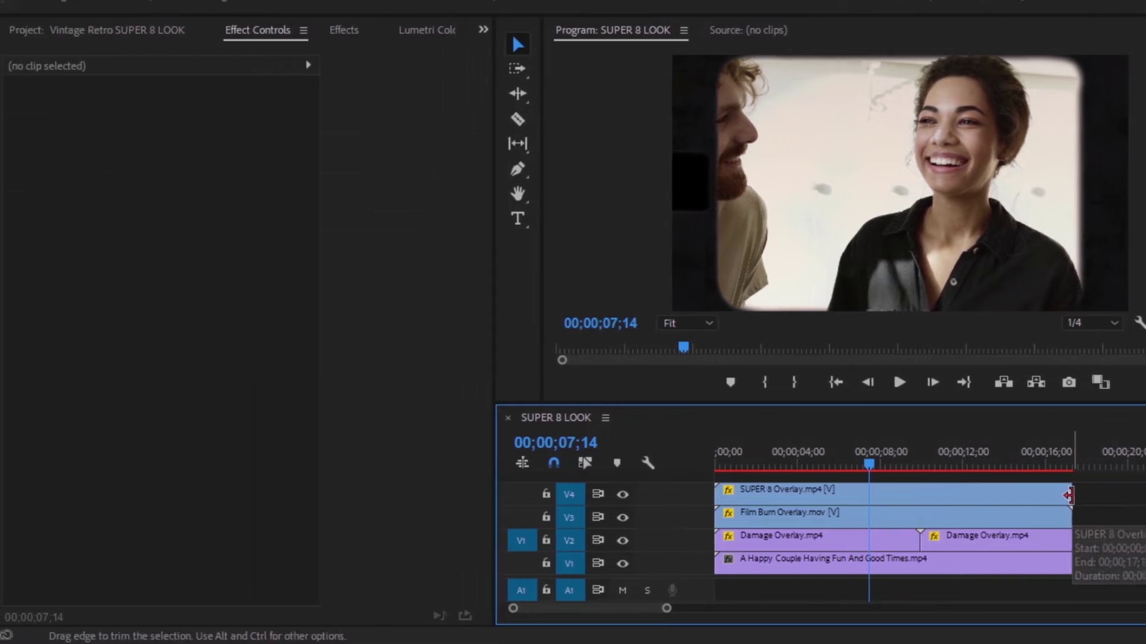
click(1015, 570)
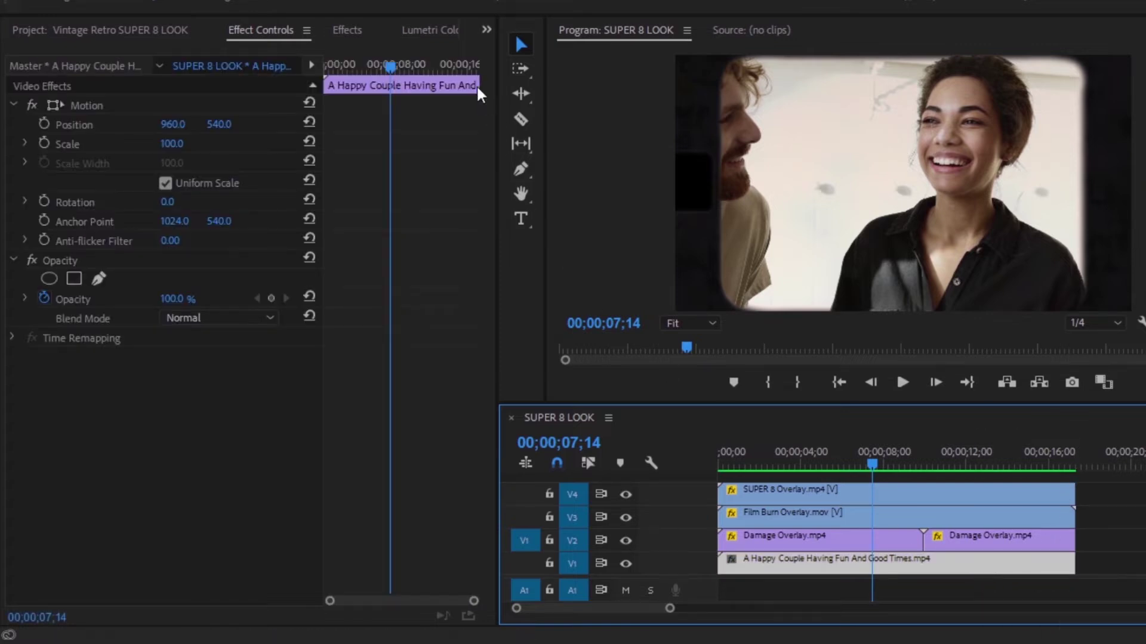
In Lumetri Basic Correction, set Contrast -35.4, Highlights 34.4 and Shadows -45.1
click(441, 31)
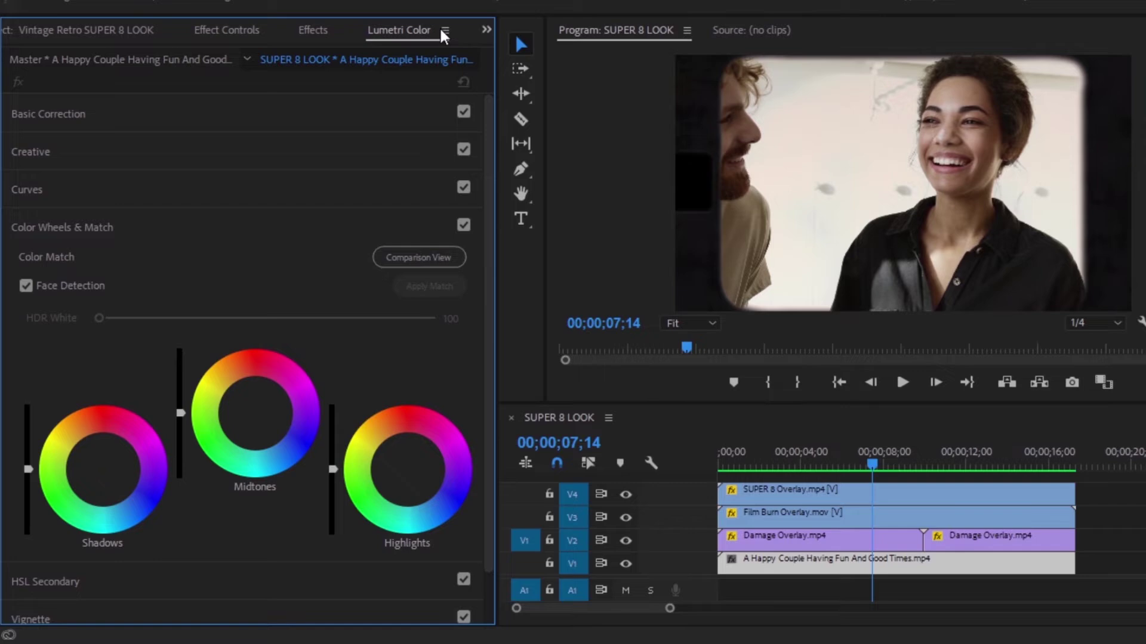
click(43, 223)
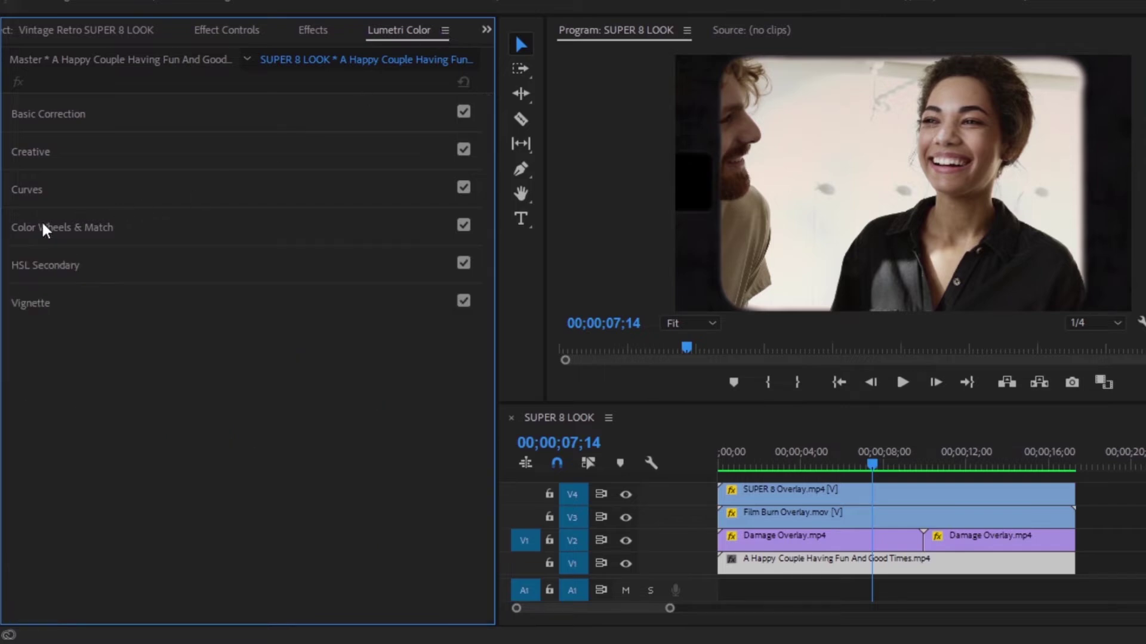
click(33, 115)
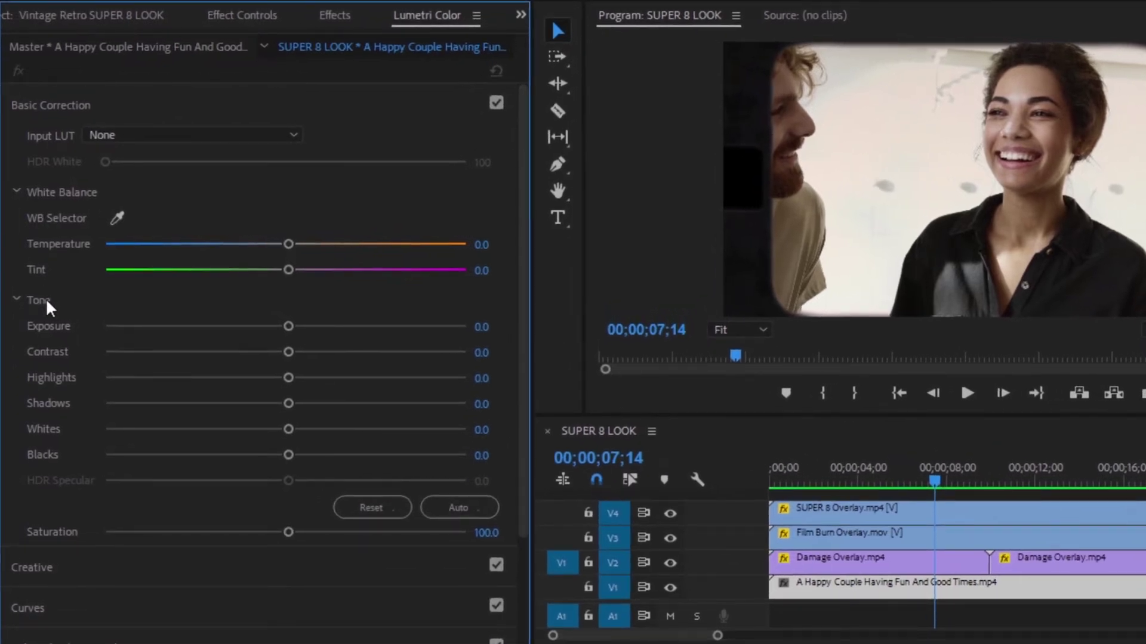
click(482, 352)
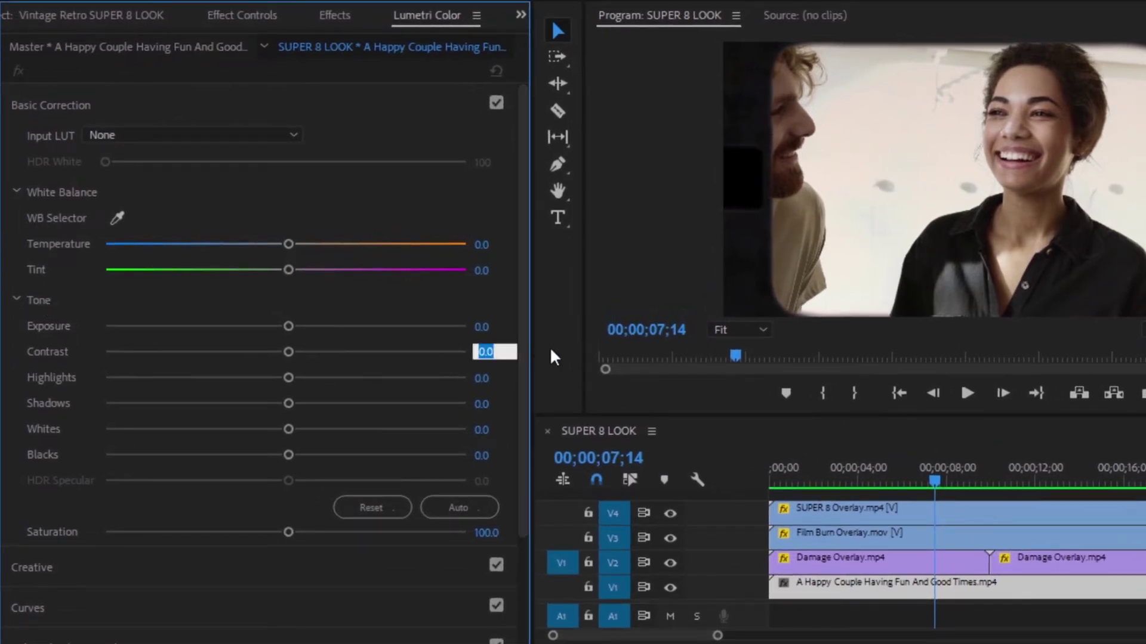
text(-35.4)
key(Return)
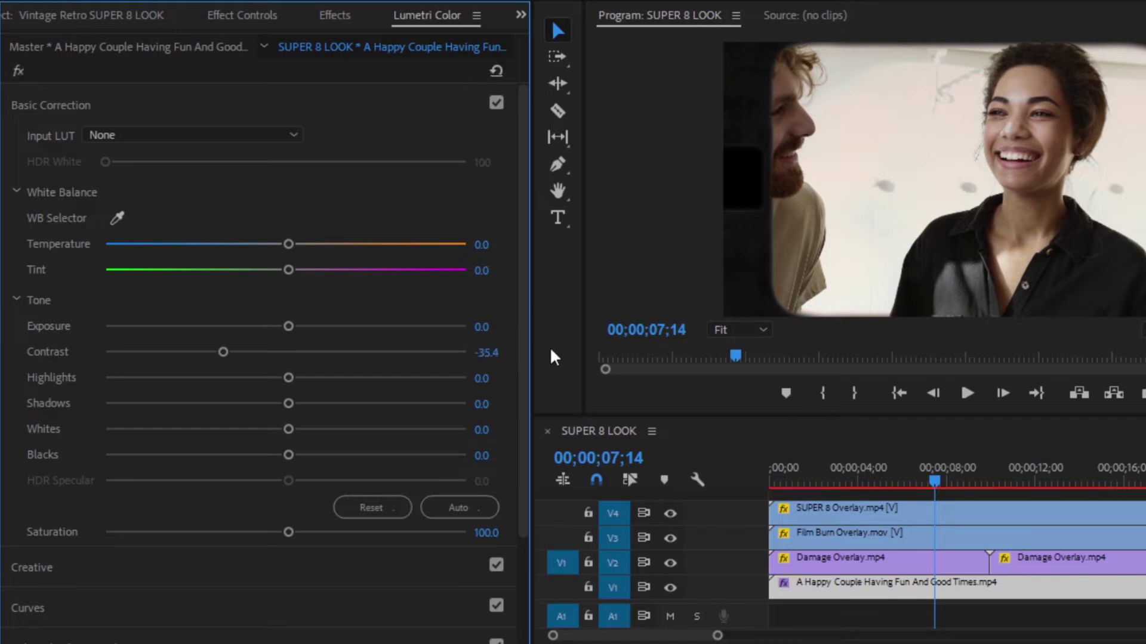
click(484, 378)
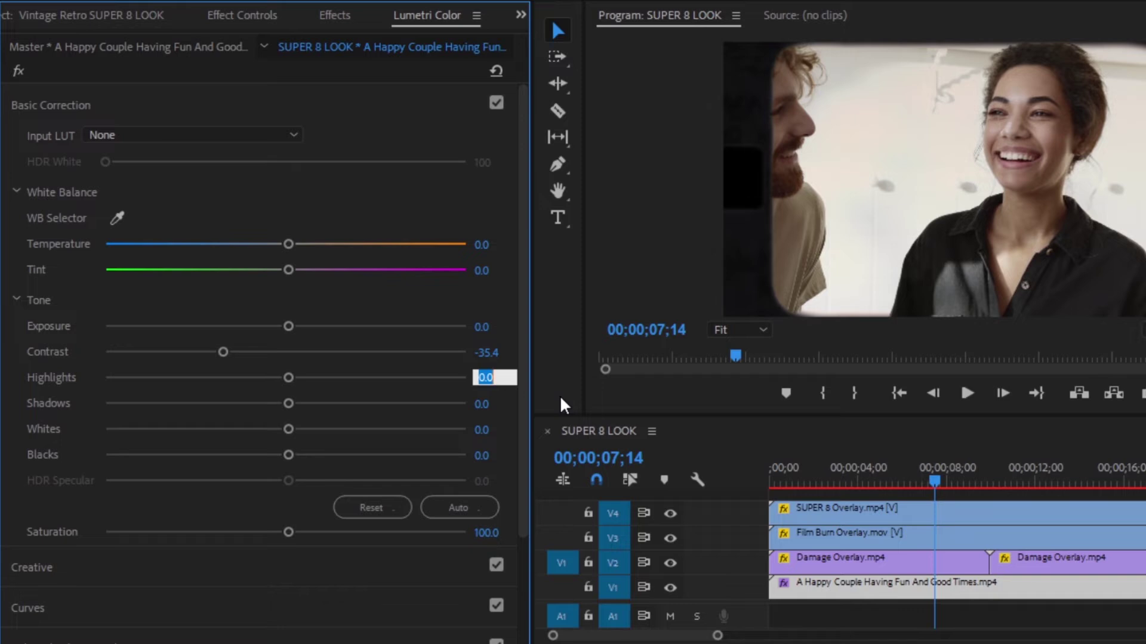
text(34.4)
key(Return)
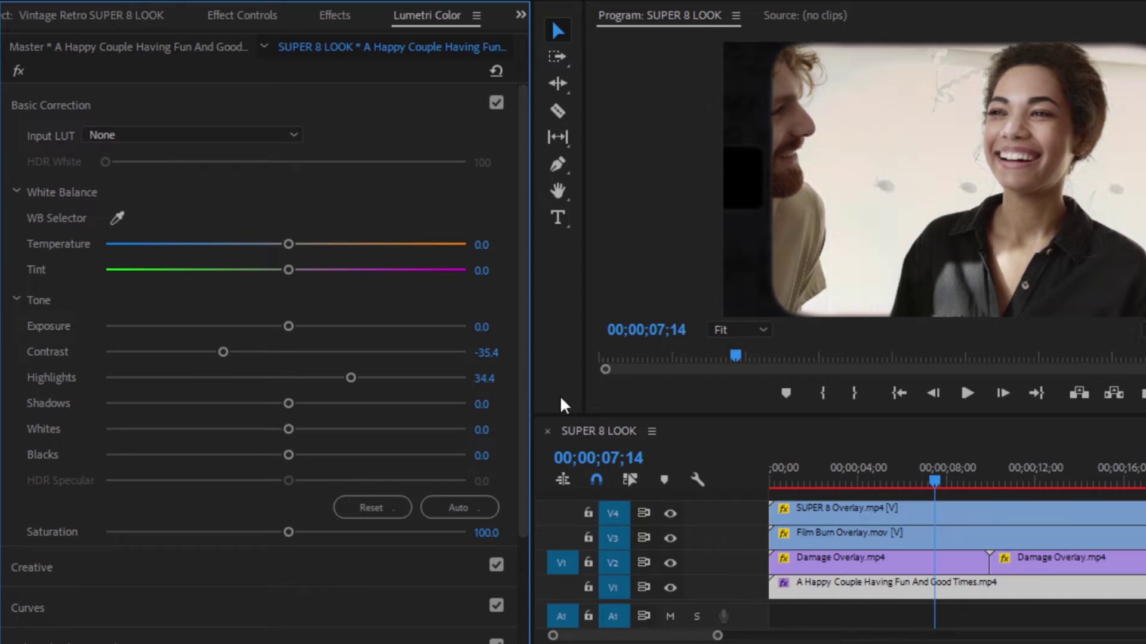
click(482, 404)
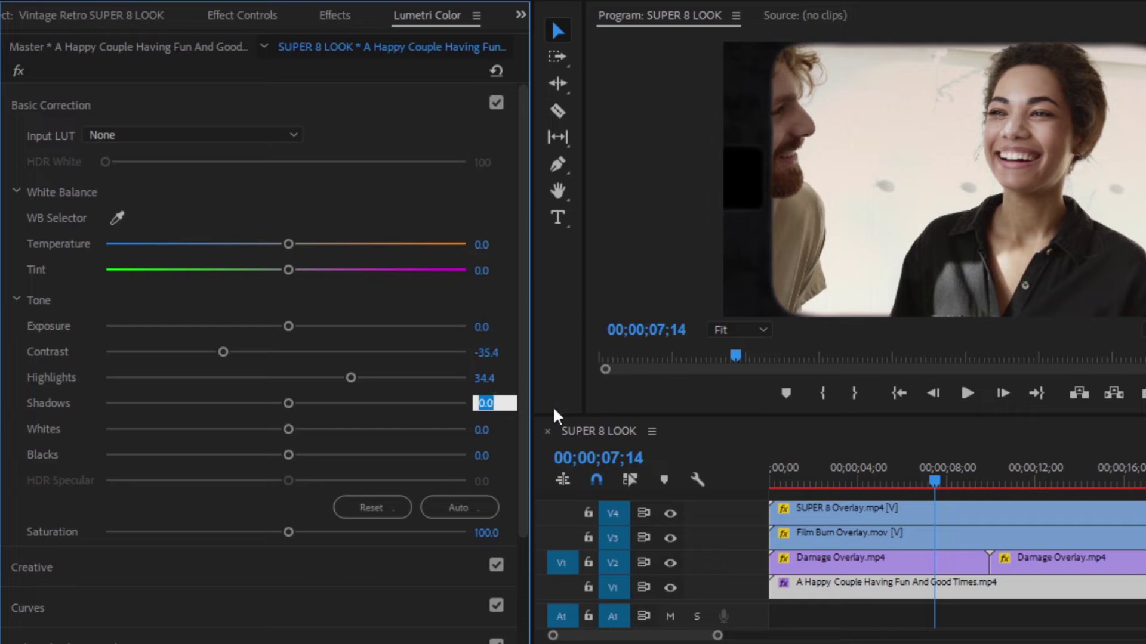
text(-45.1)
key(Return)
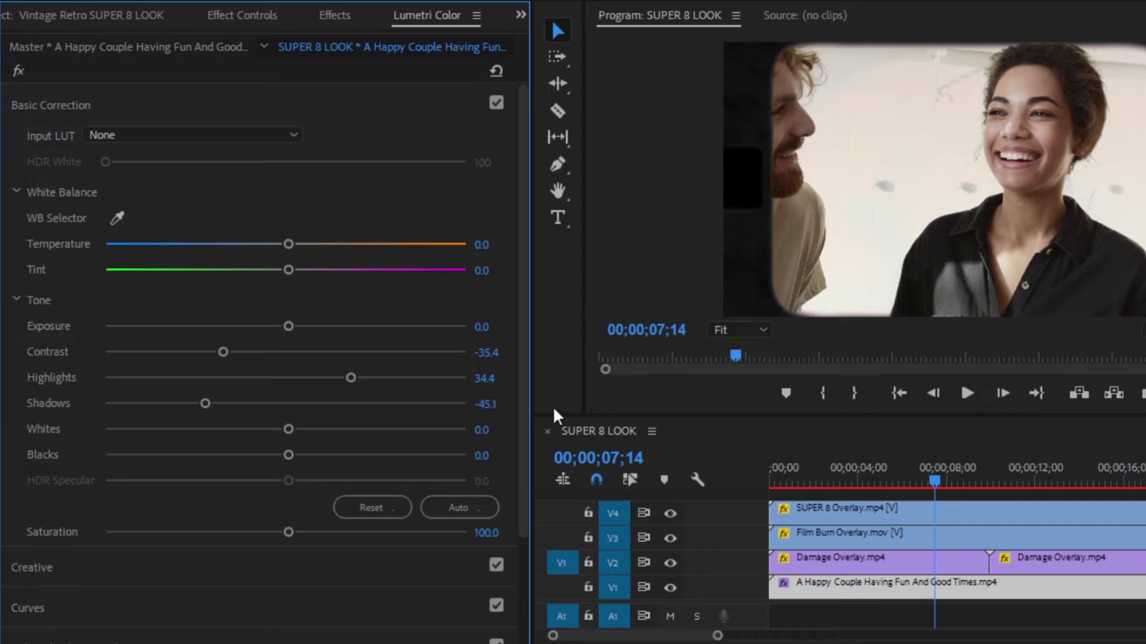
Set Whites to -36.6, Blacks to 78.9 and Saturation to 84
click(482, 429)
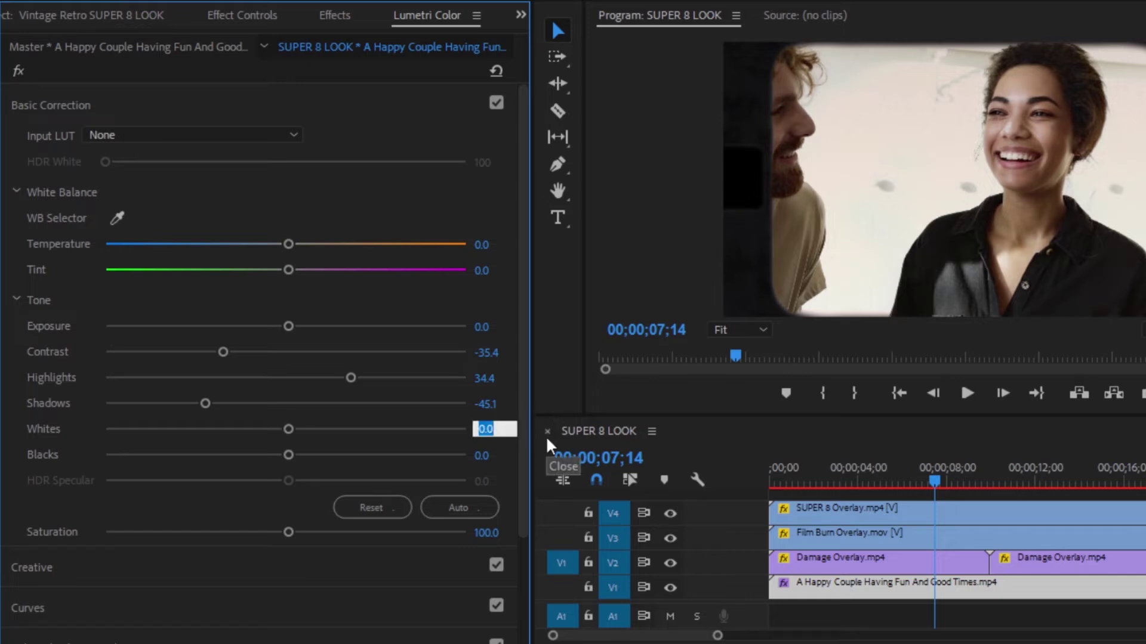
text(-36.6)
key(Return)
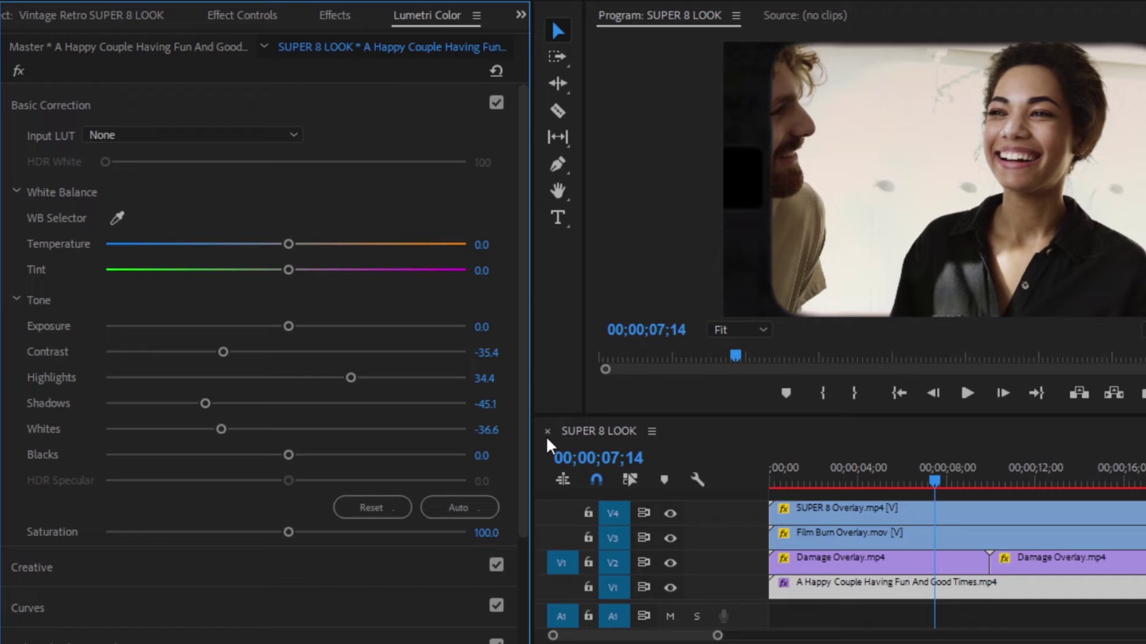
click(487, 456)
text(78.9)
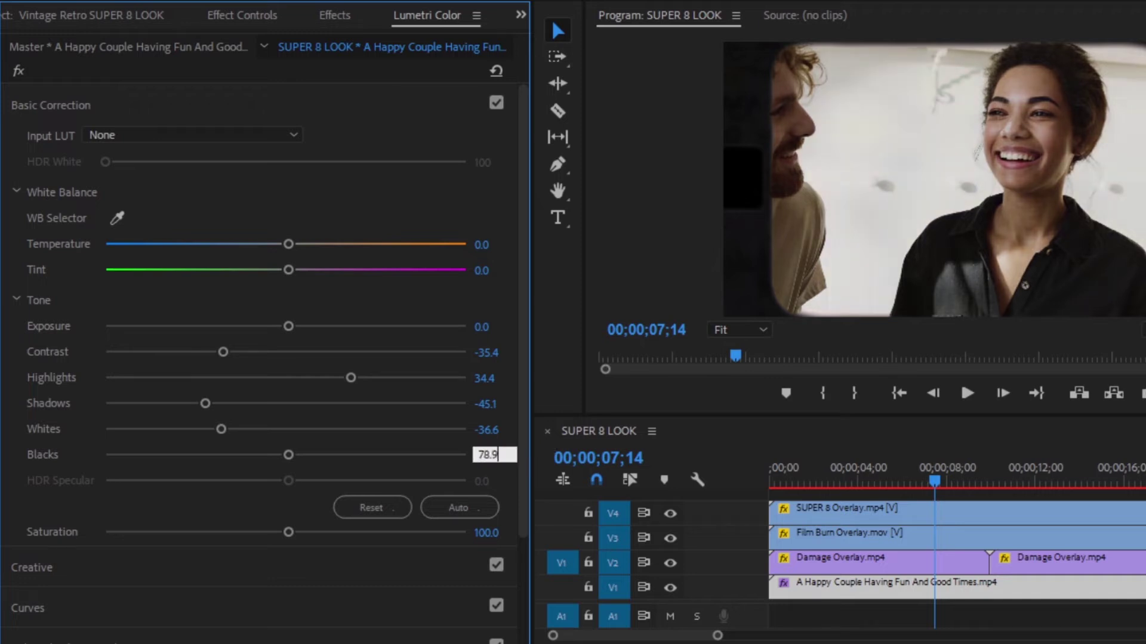
key(Return)
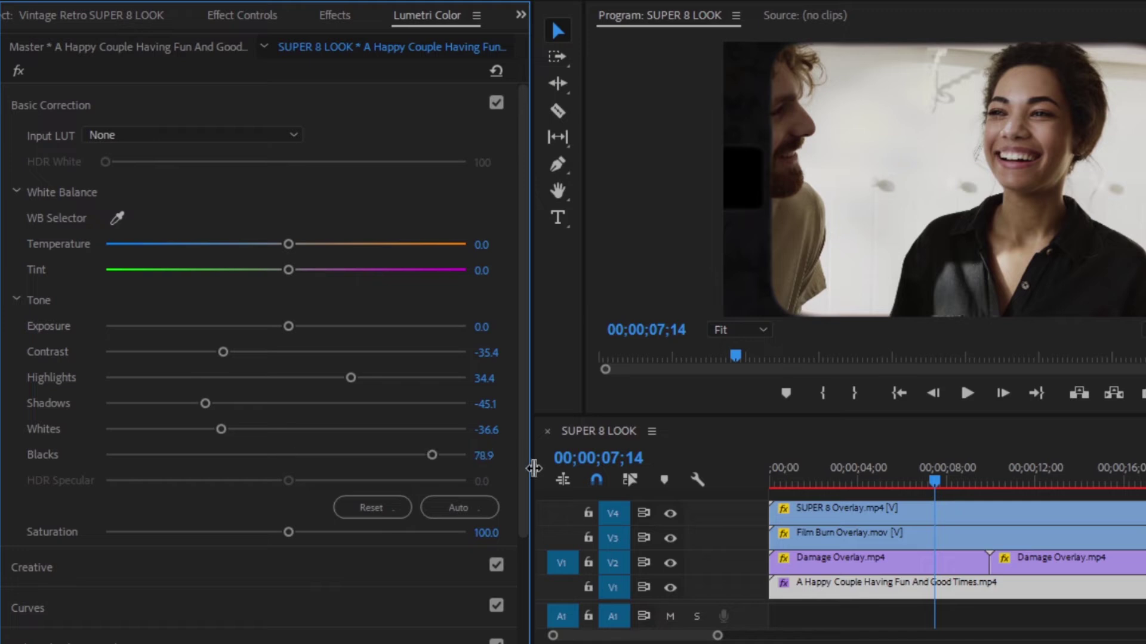
click(486, 533)
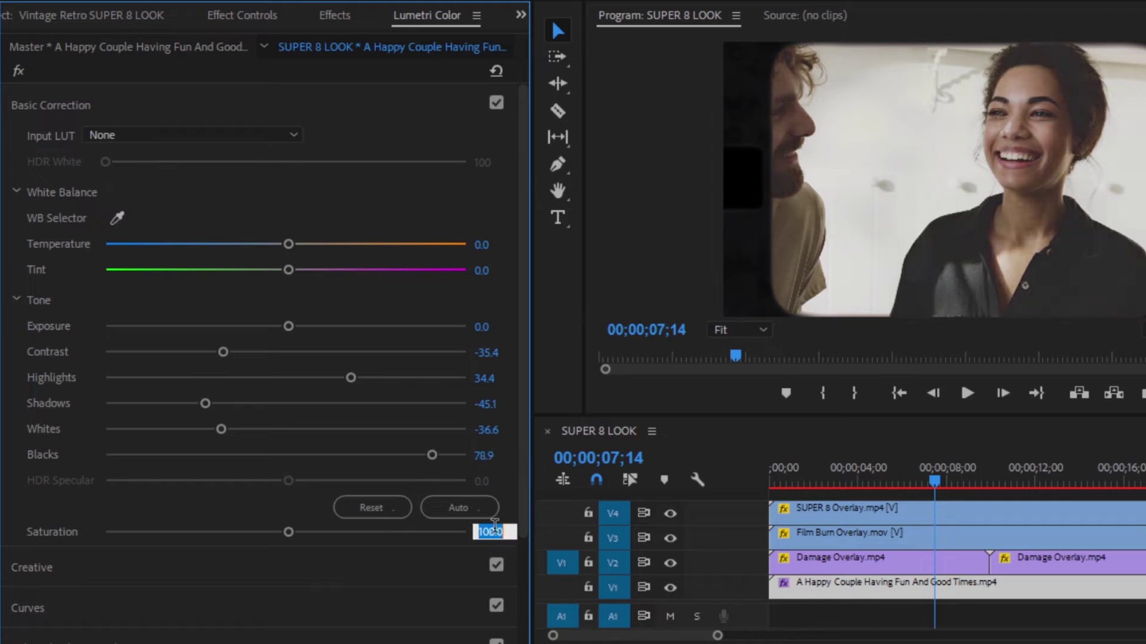
text(84)
key(Return)
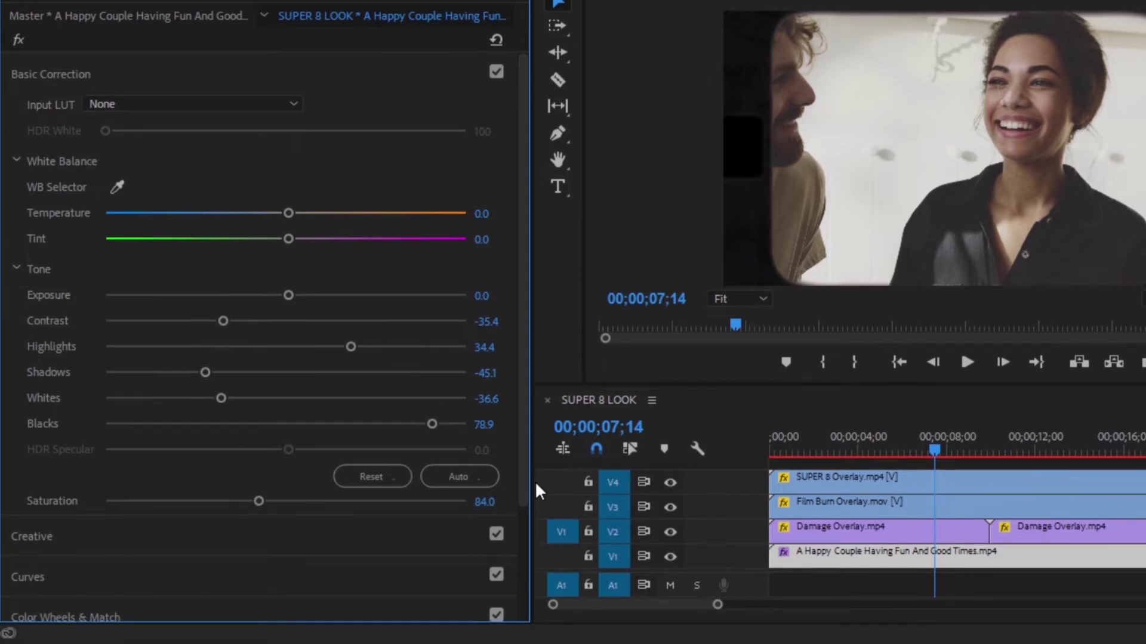
Nudge the Midtones colour wheel puck slightly left and down for a subtle tint
scroll(522, 467, down, 3)
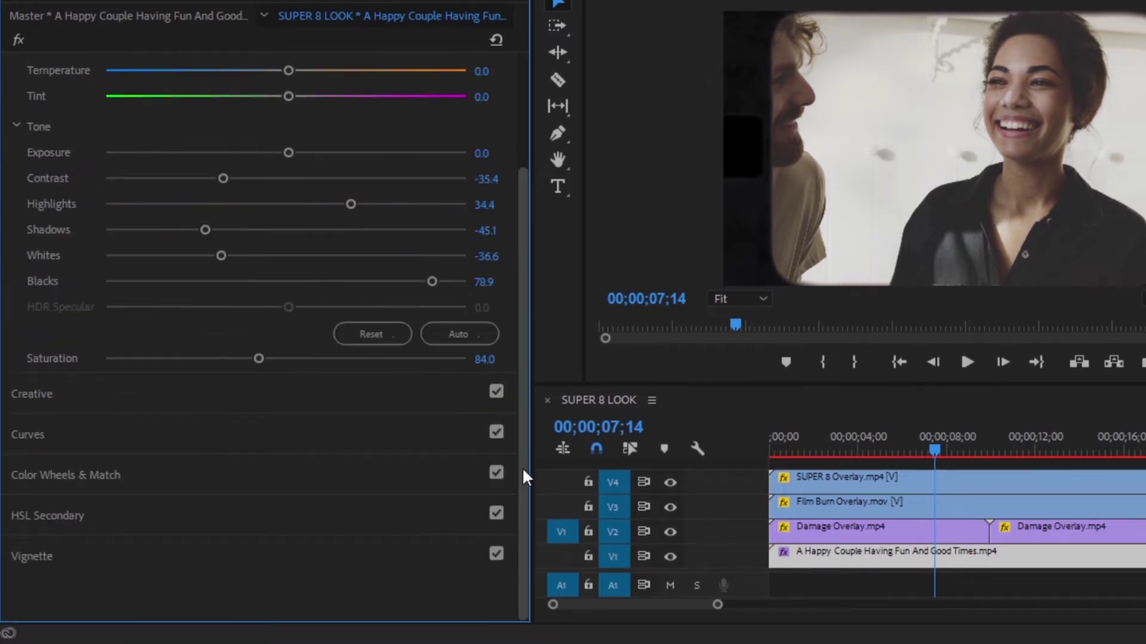
click(105, 481)
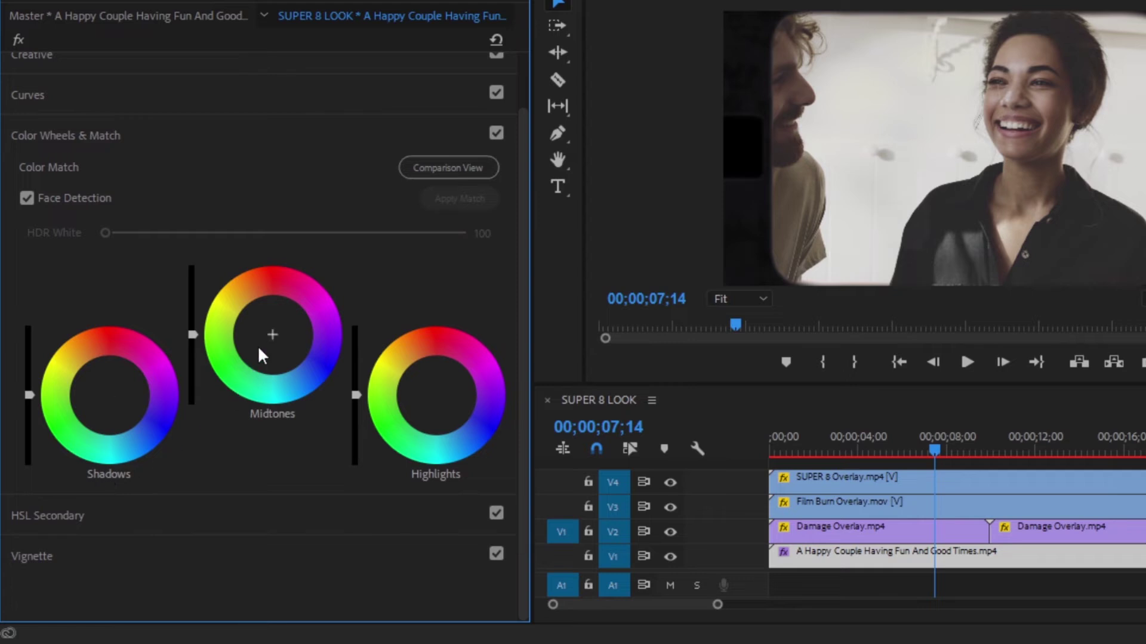
click(272, 334)
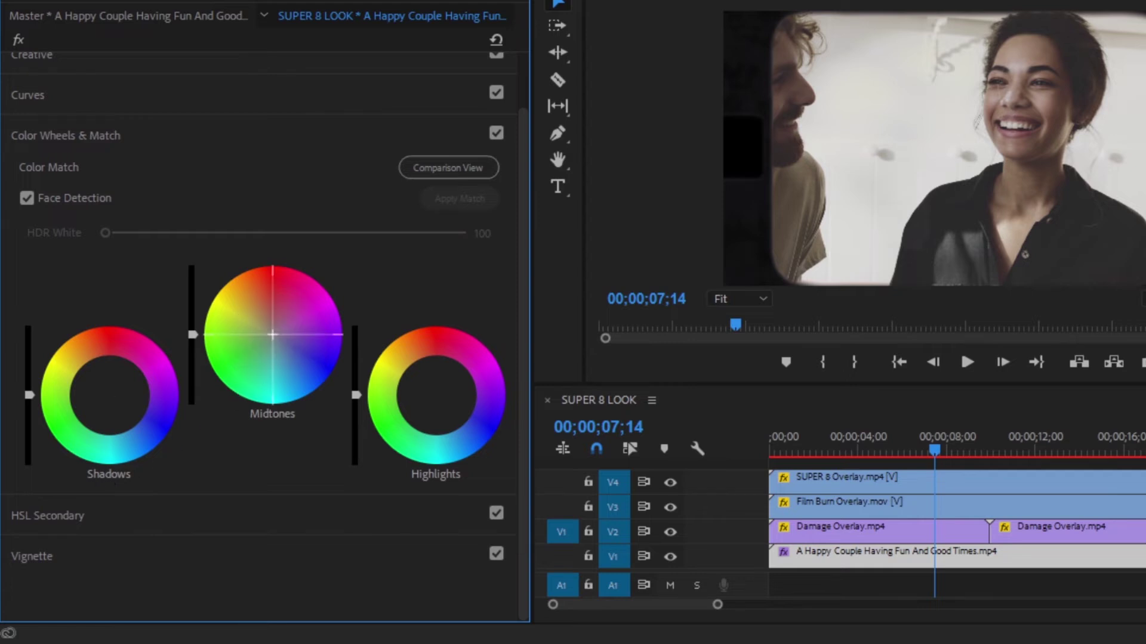
drag(272, 335, 270, 336)
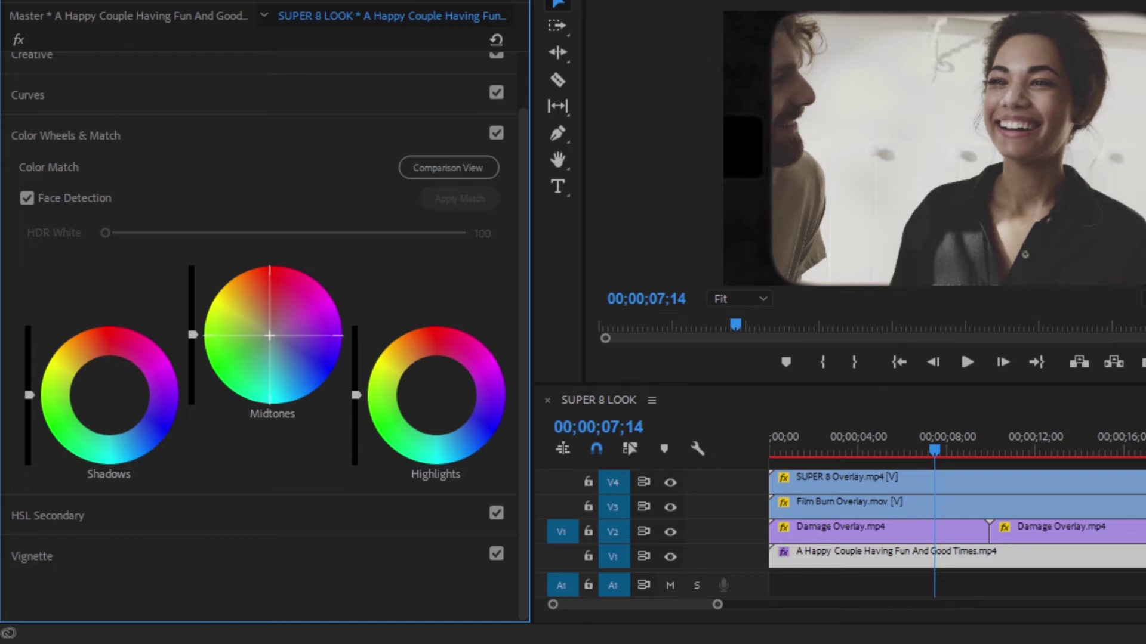
drag(270, 336, 263, 336)
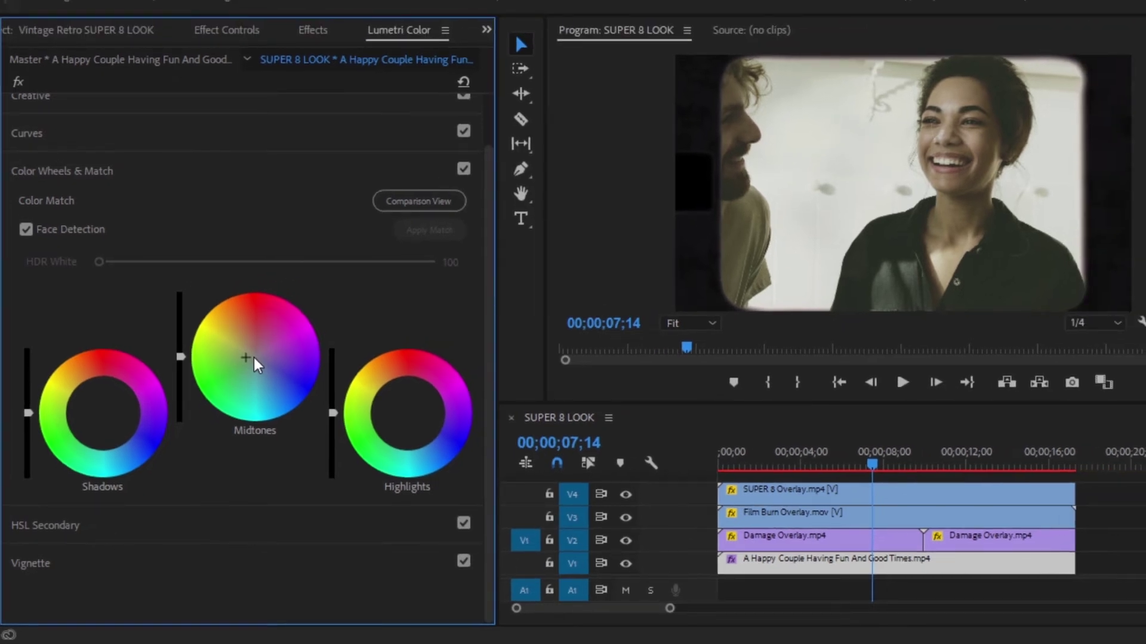
click(1071, 499)
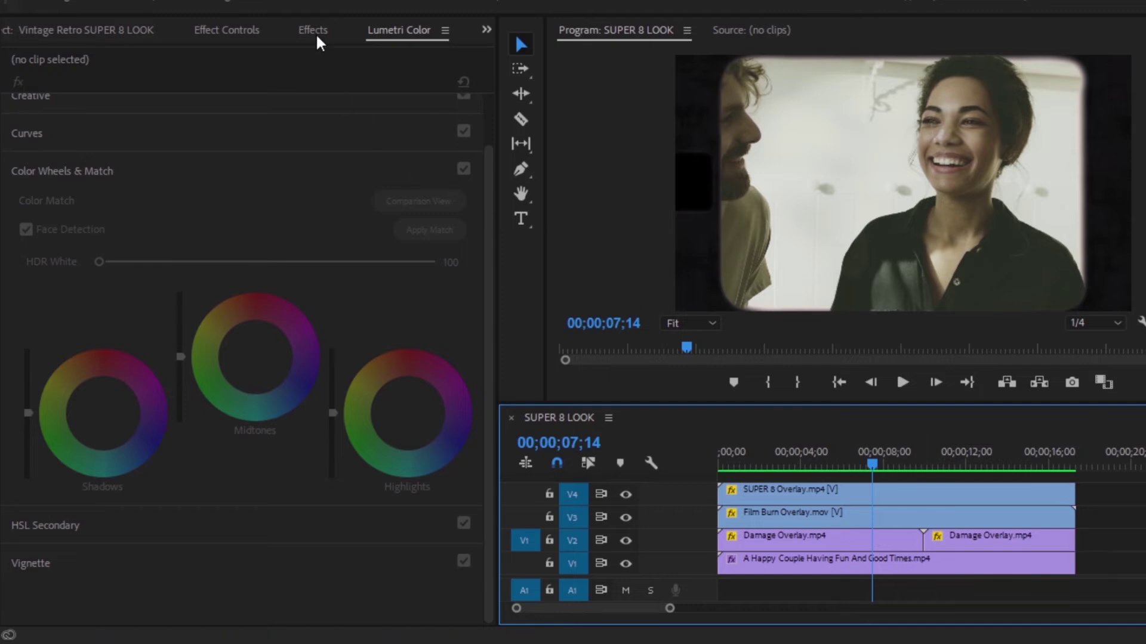
Search the Effects panel for 'noise' and drop Noise & Grain > Noise onto the V1 clip
click(317, 34)
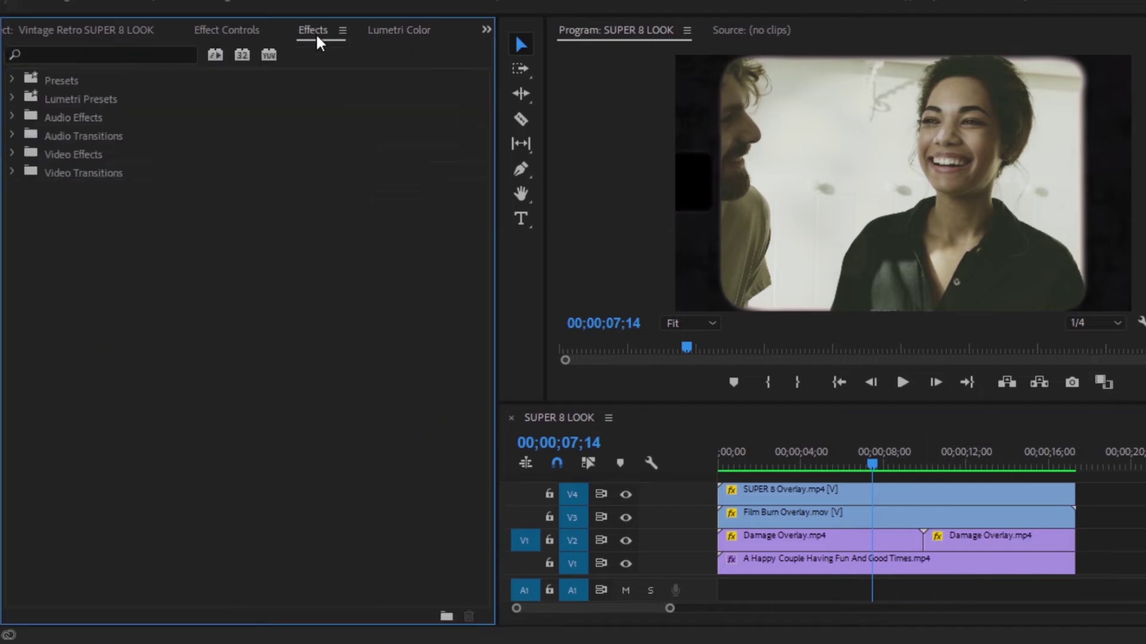
click(169, 54)
text(noise)
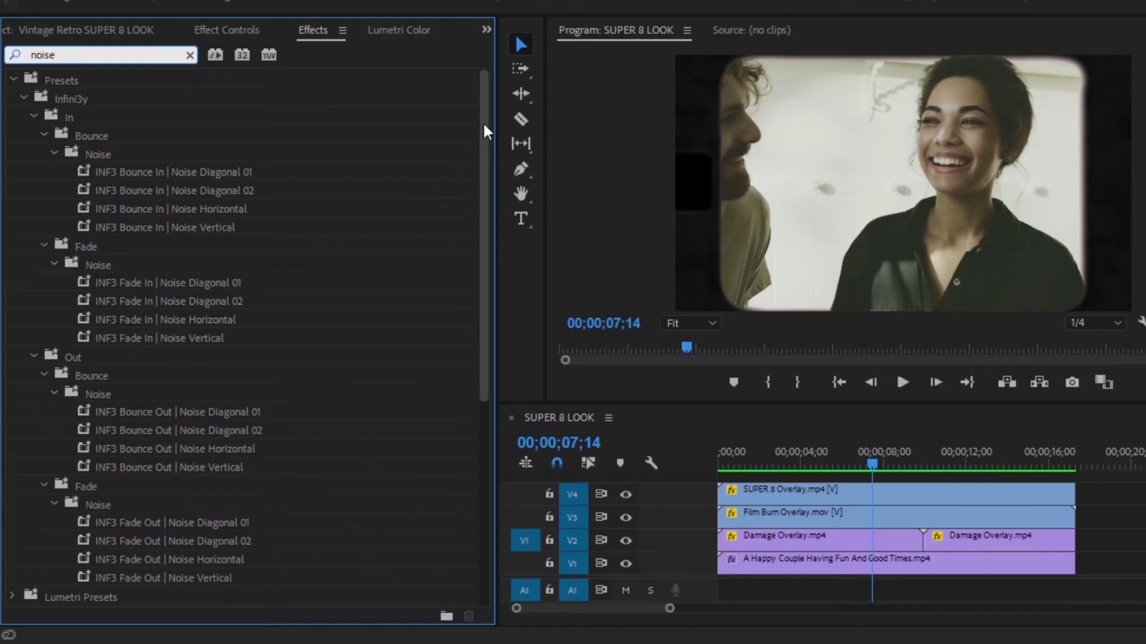
drag(485, 124, 486, 367)
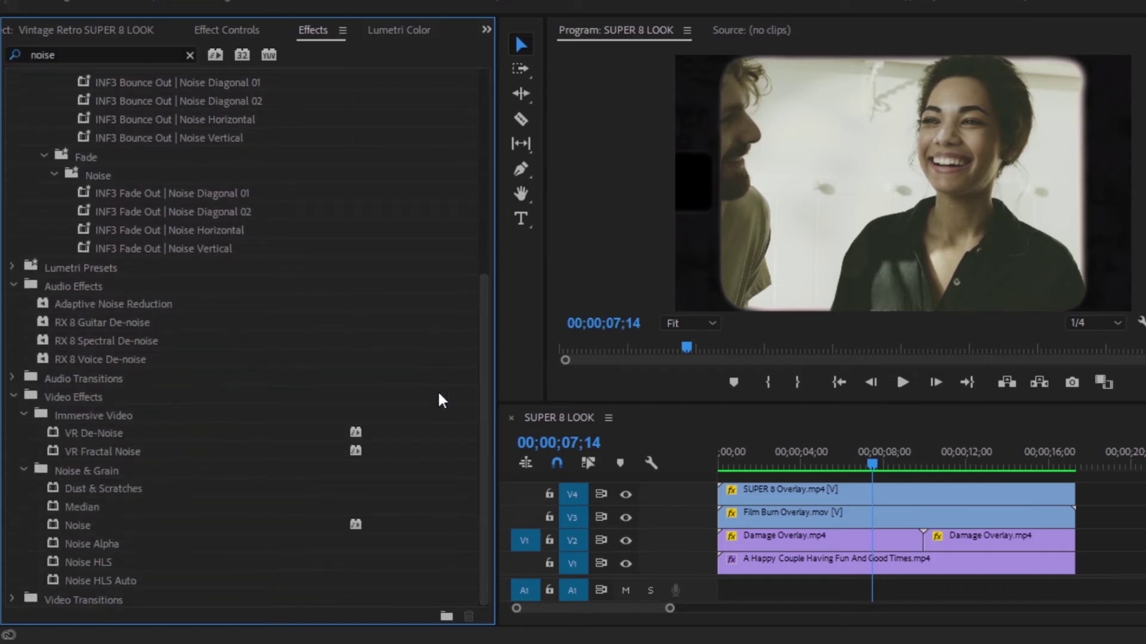
click(80, 527)
drag(80, 528, 799, 574)
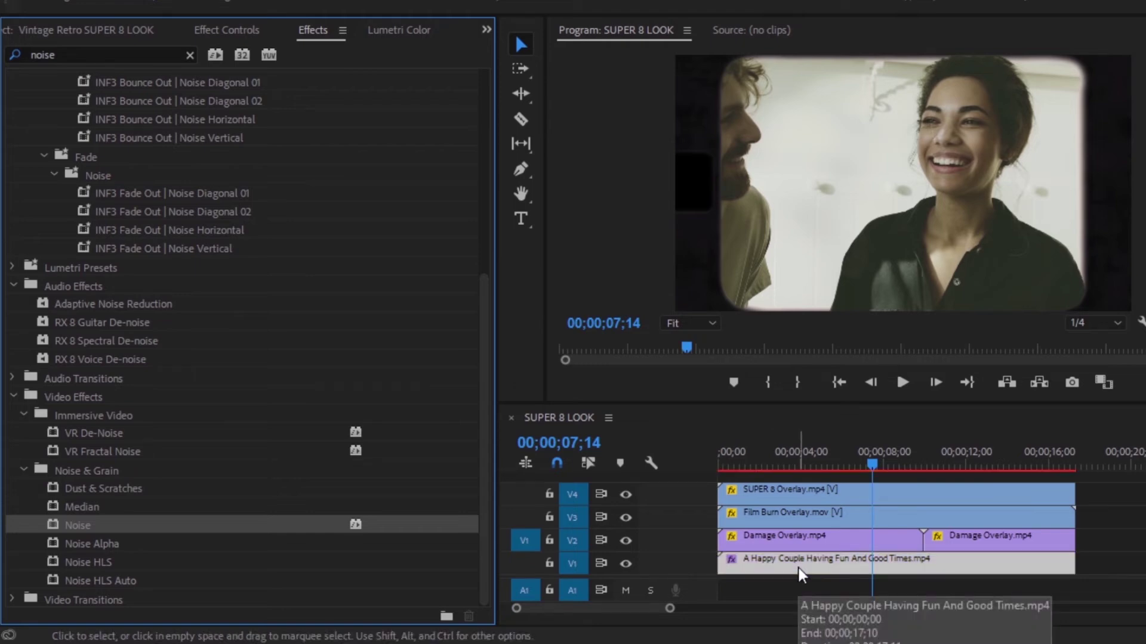
click(800, 574)
Enter 25 as the Noise effect's Amount of Noise in Effect Controls
scroll(482, 274, down, 1)
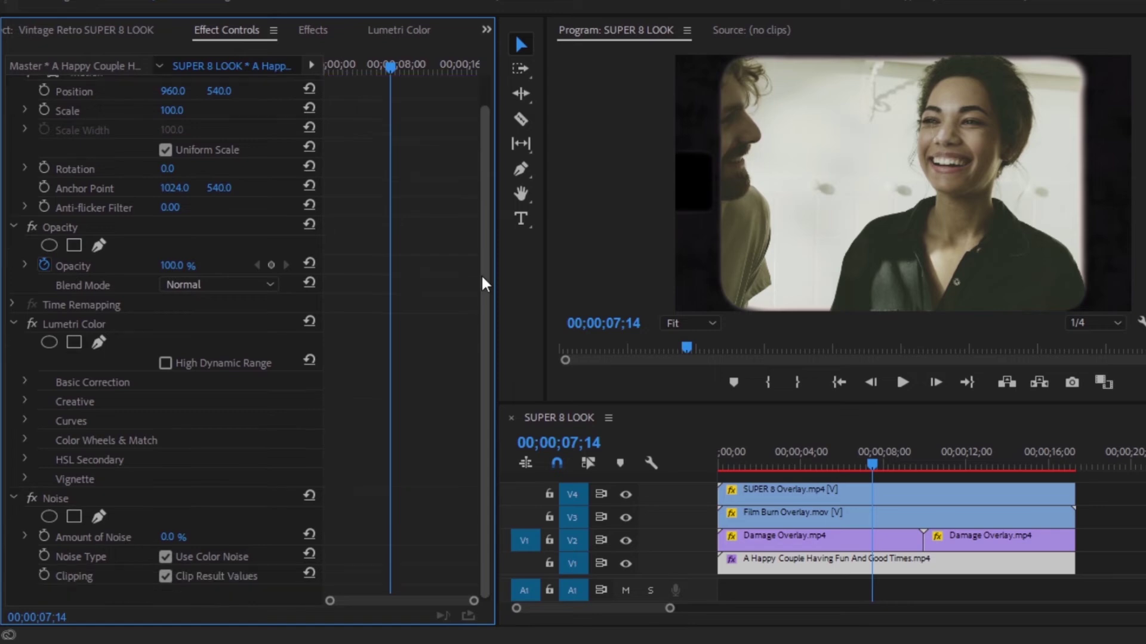
click(67, 497)
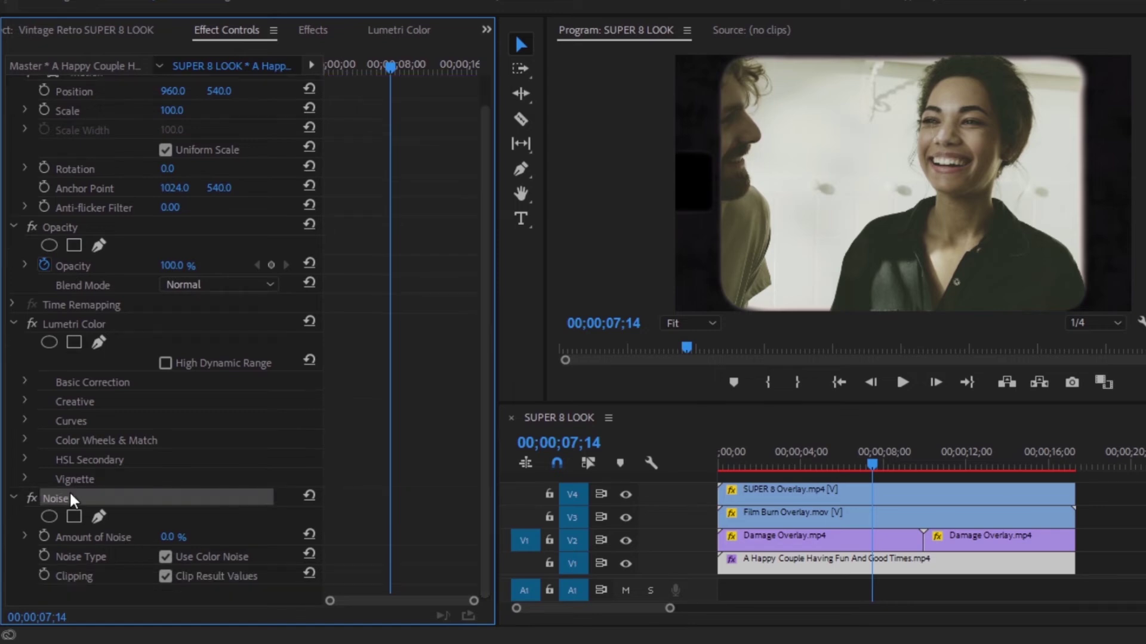
click(173, 536)
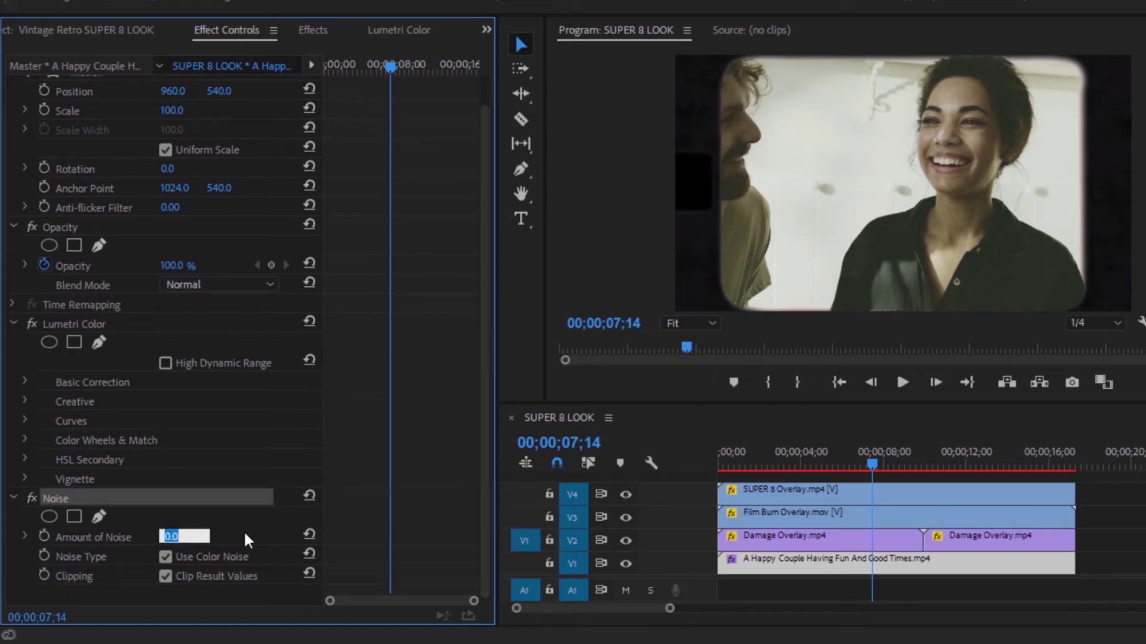
text(25)
key(Return)
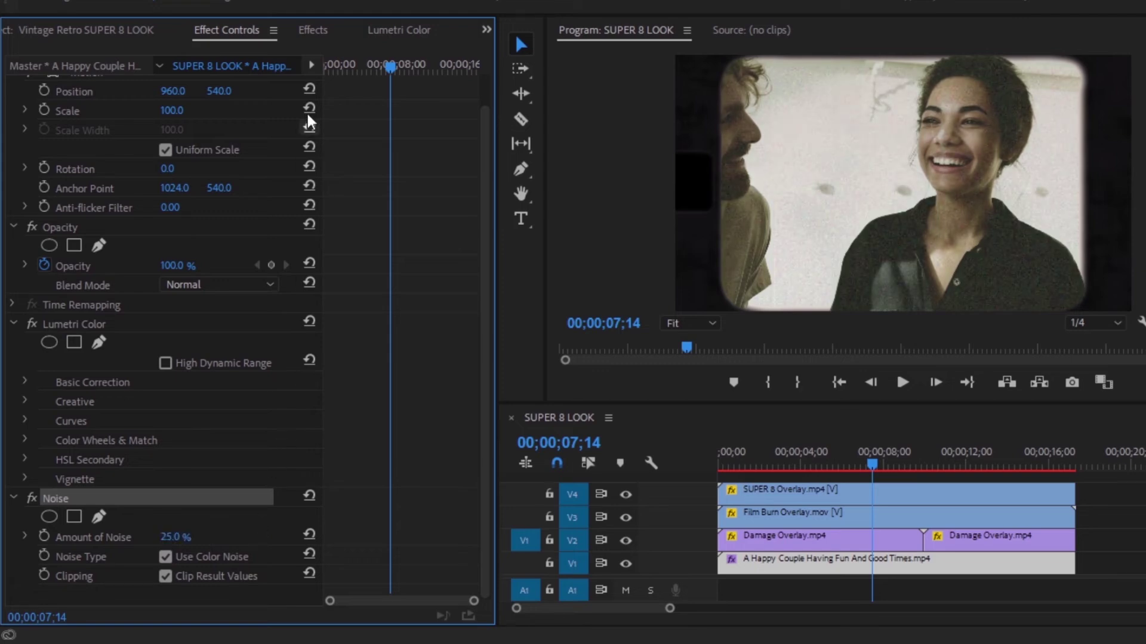
click(304, 28)
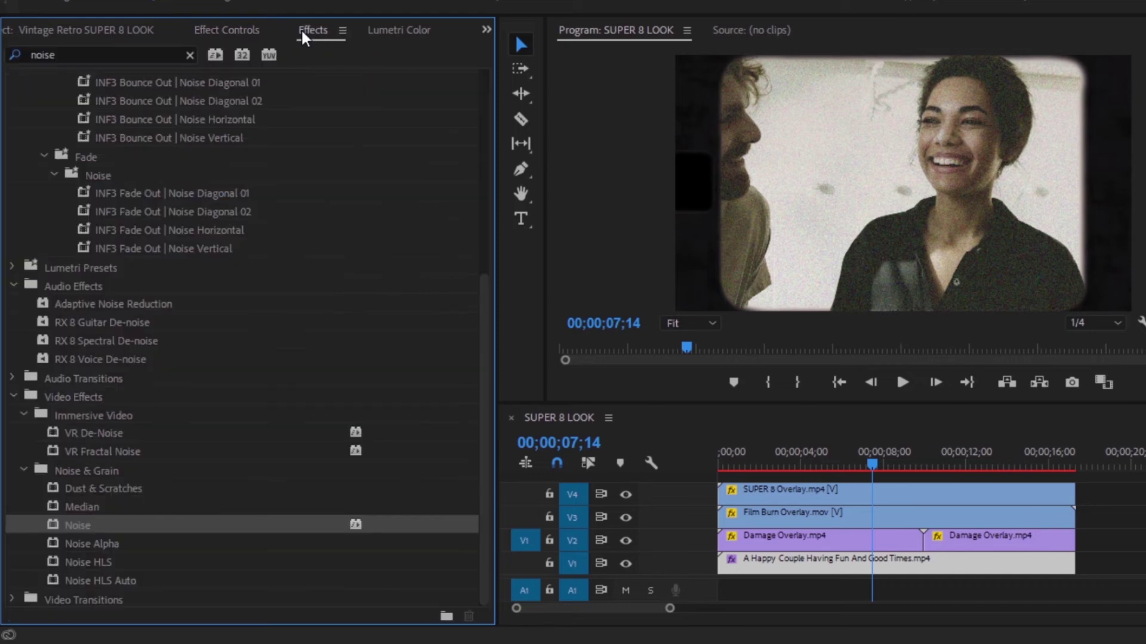
Search Effects for 'gau' and drop Blur & Sharpen > Gaussian Blur onto the V1 clip
click(190, 55)
text(ga)
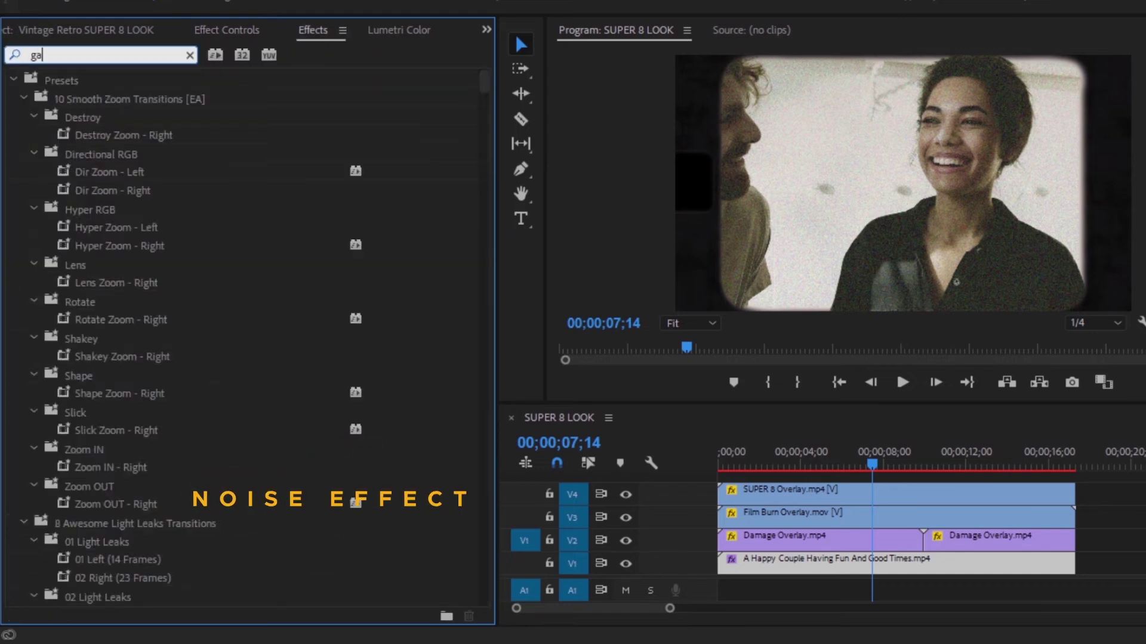
text(u)
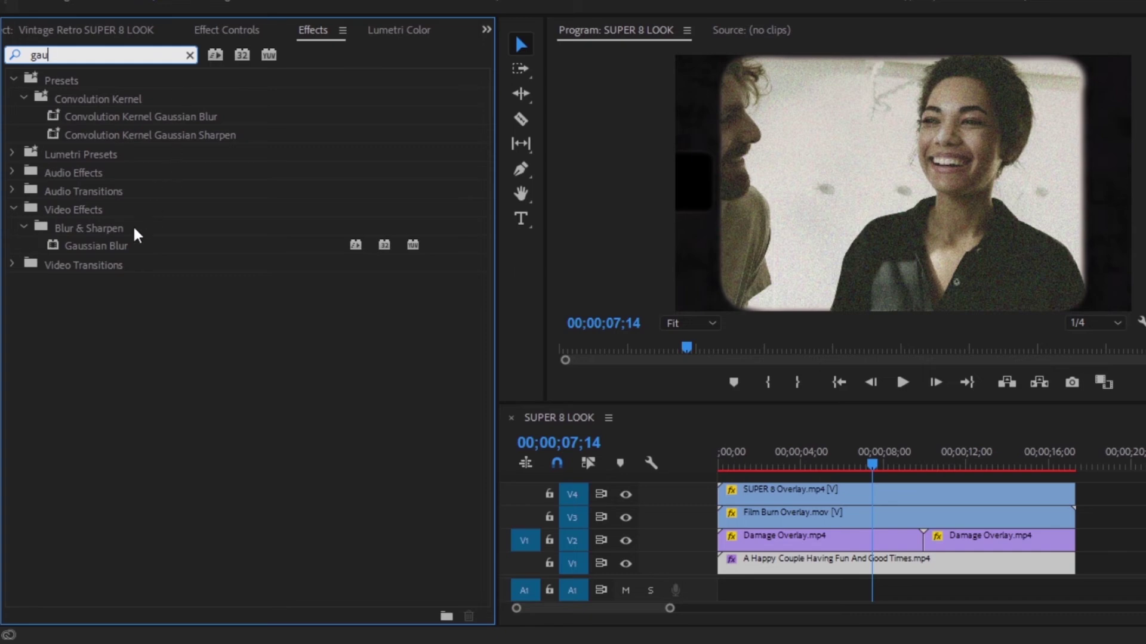
click(108, 247)
drag(52, 243, 743, 558)
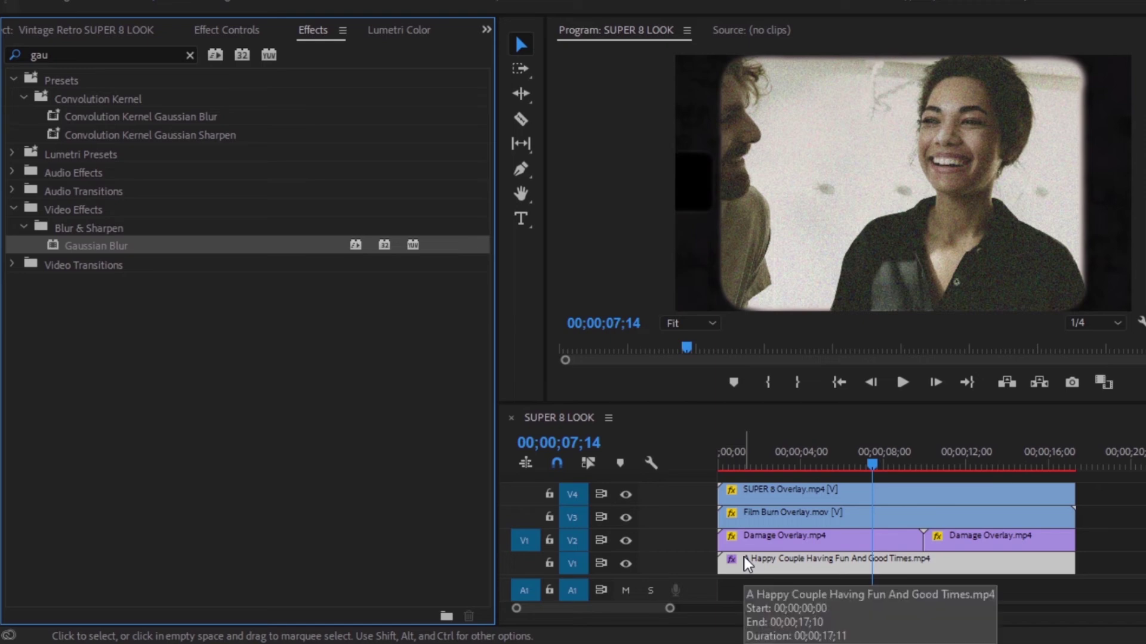
click(236, 31)
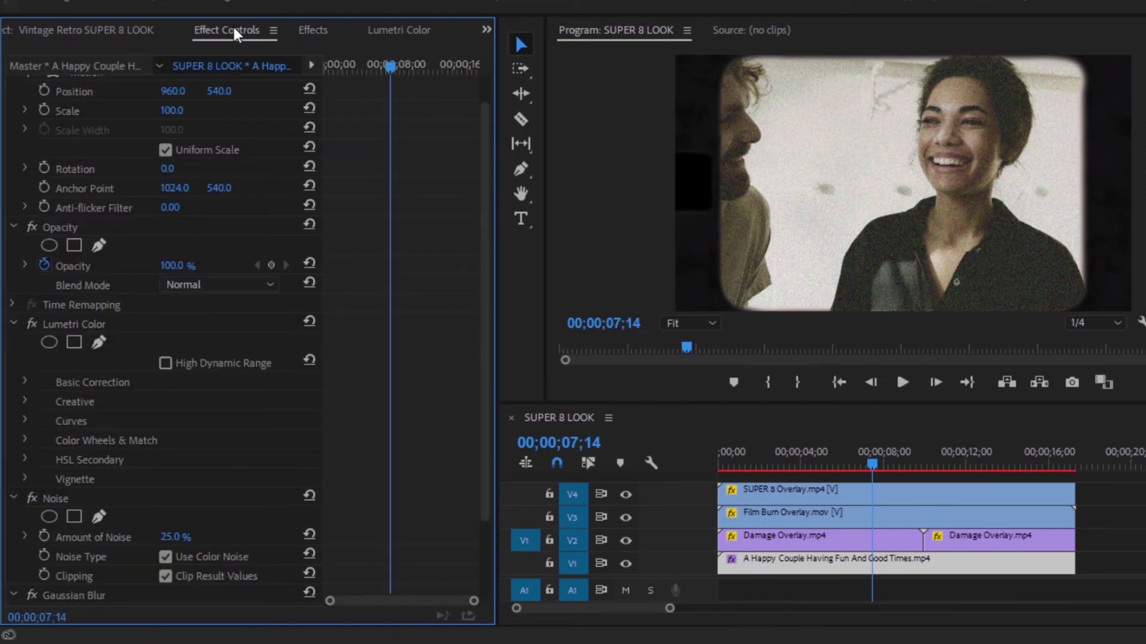
Set the couple clip's Gaussian Blur Blurriness to 4.0 in Effect Controls, then deselect the clip
drag(481, 175, 477, 338)
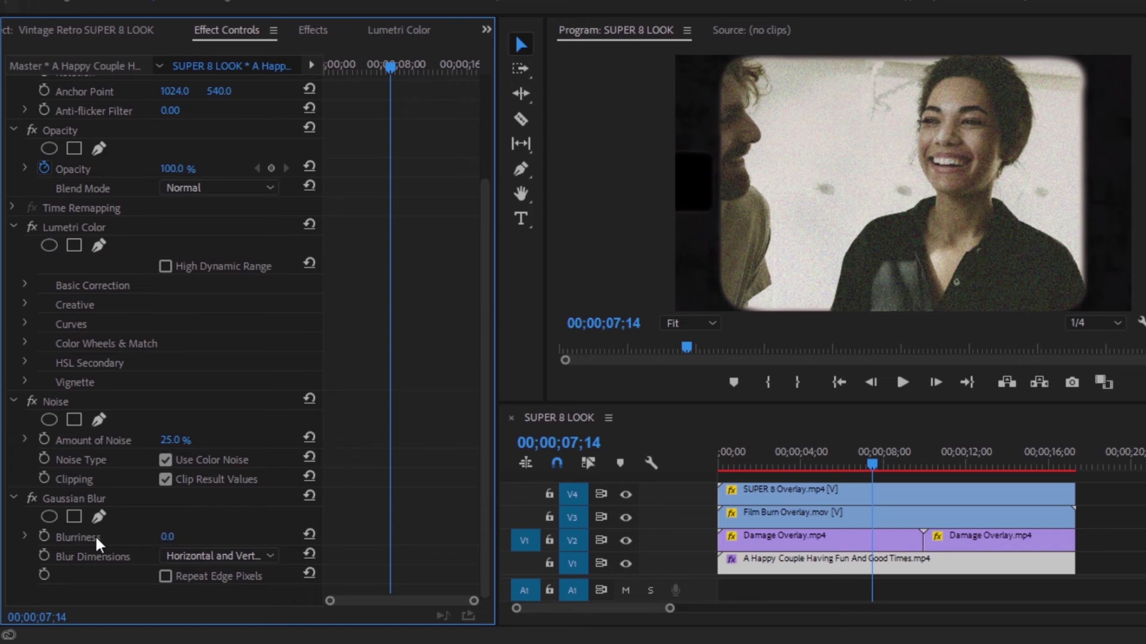
click(169, 537)
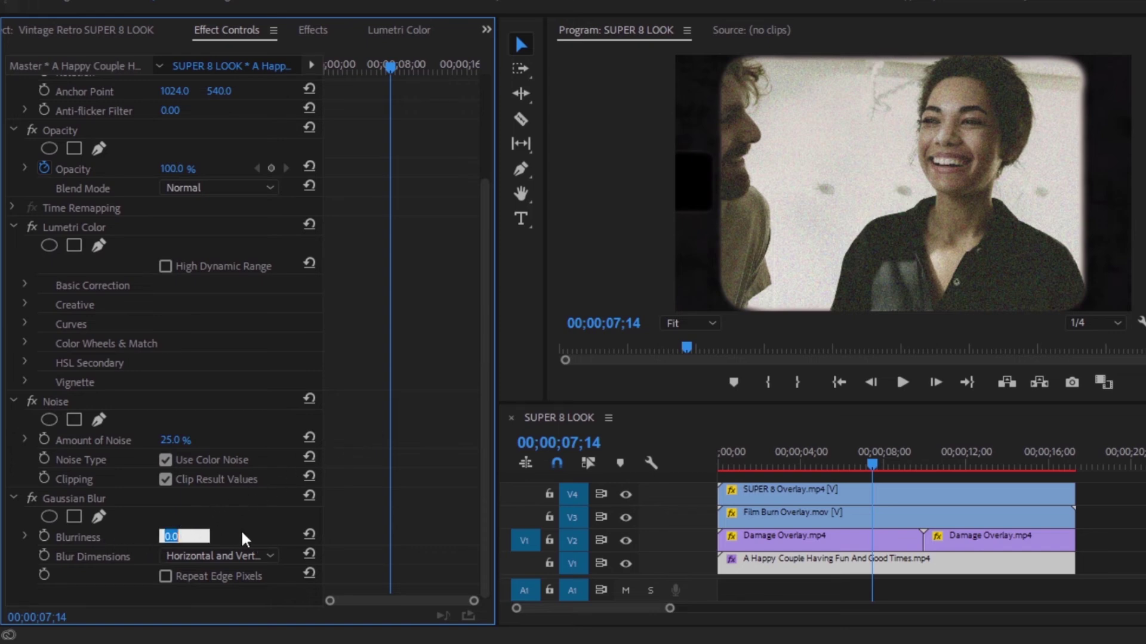
text(4)
key(Return)
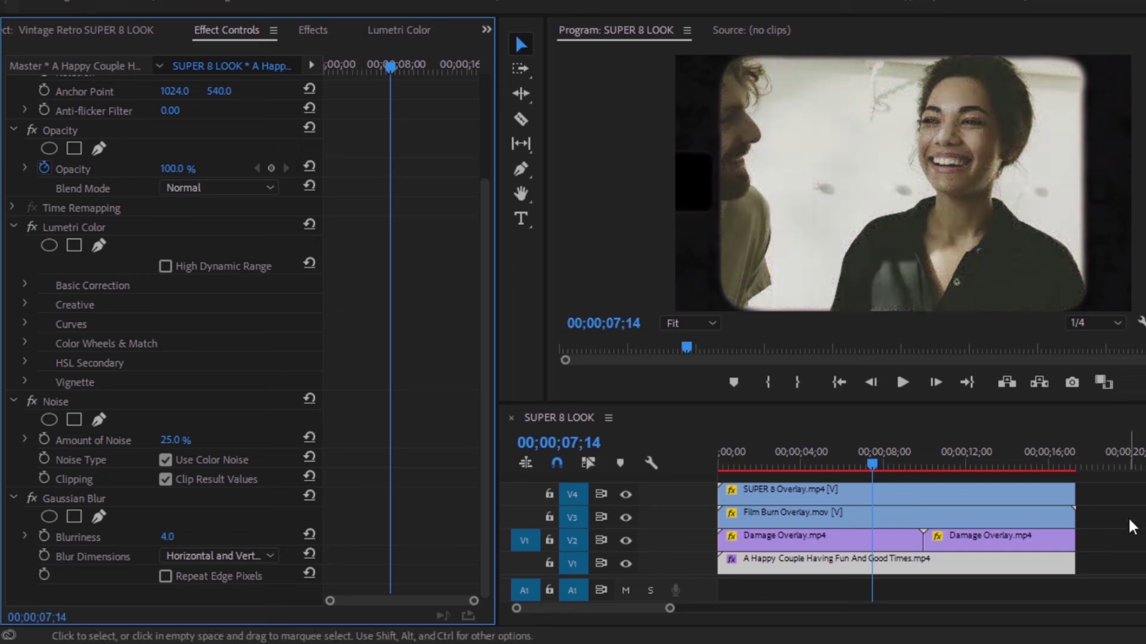
click(1105, 511)
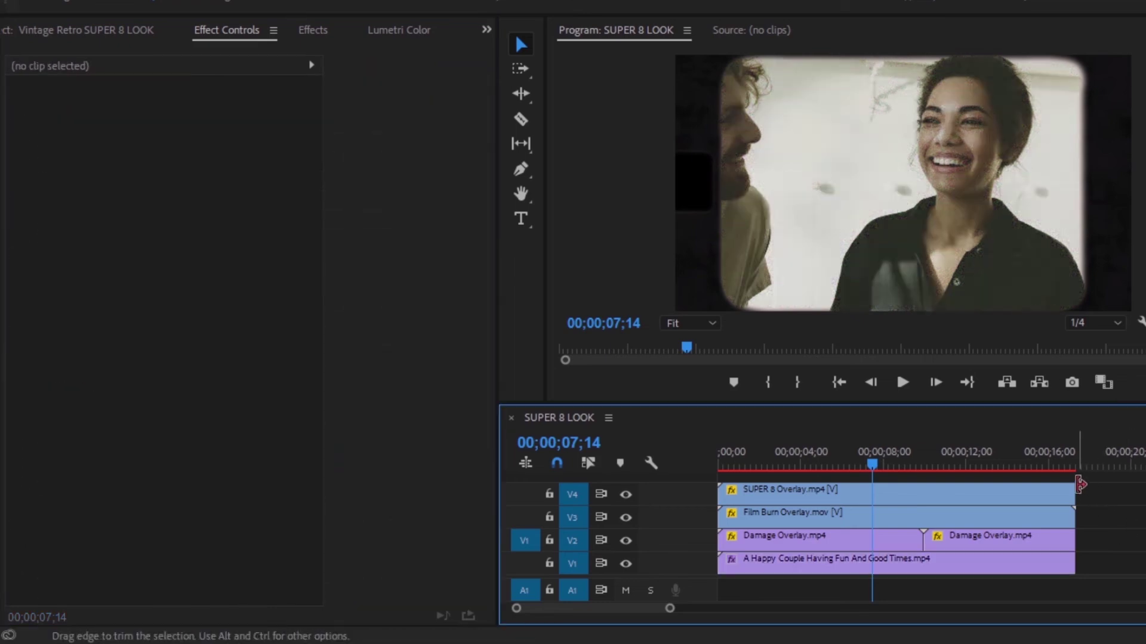